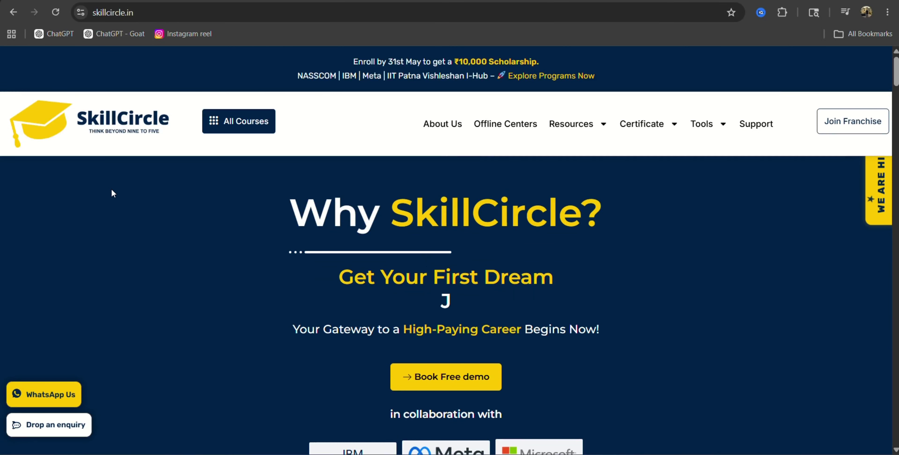
# Look through the SkillCircle homepage and the courses it offers.
pyautogui.scroll(-15, 271, 255)
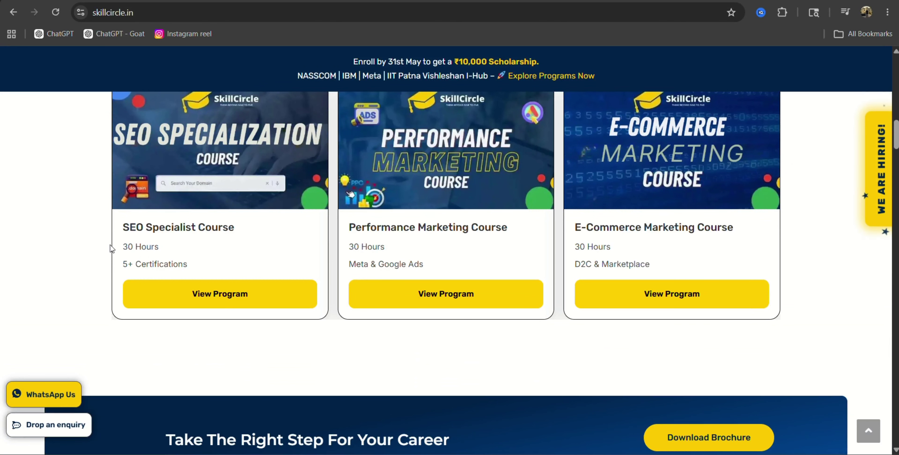
pyautogui.scroll(-10, 111, 248)
pyautogui.scroll(20, 110, 248)
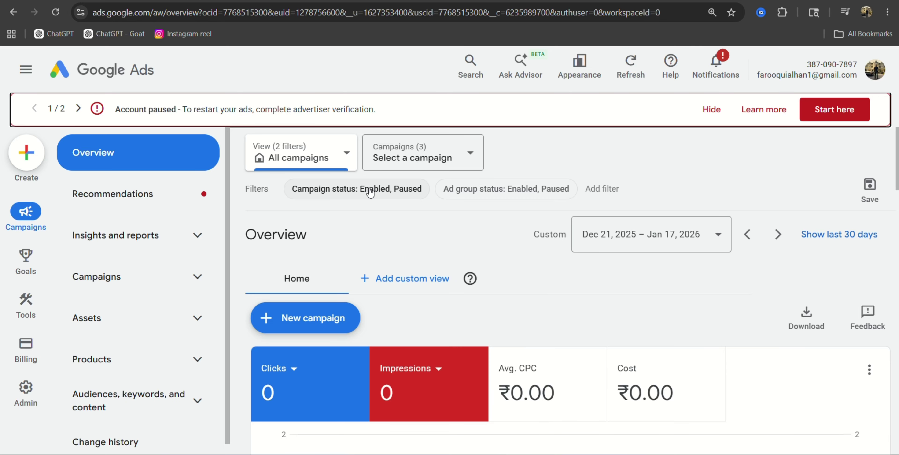
# Start a new campaign in Google Ads with the objective Create a campaign without guidance.
pyautogui.click(23, 159)
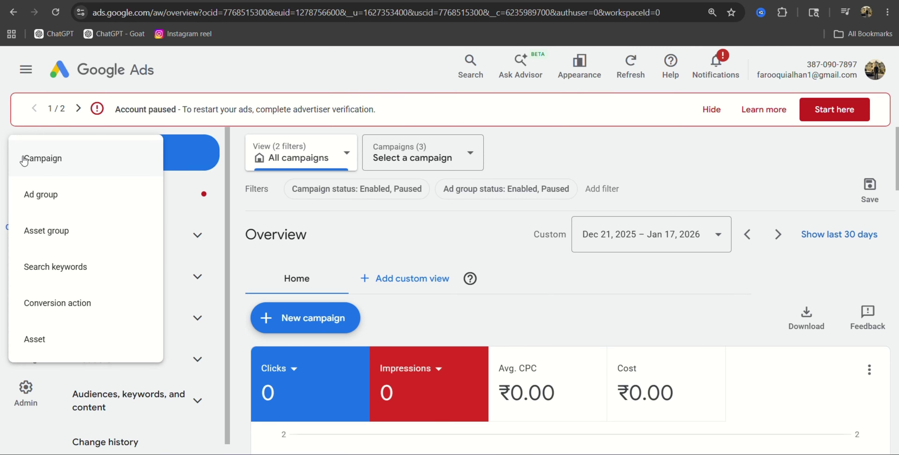
pyautogui.click(55, 159)
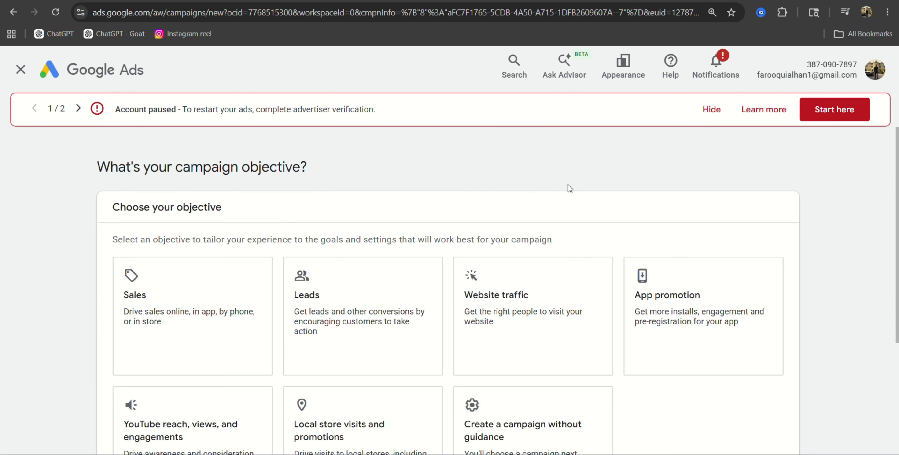
pyautogui.scroll(-5, 411, 209)
pyautogui.scroll(2, 533, 280)
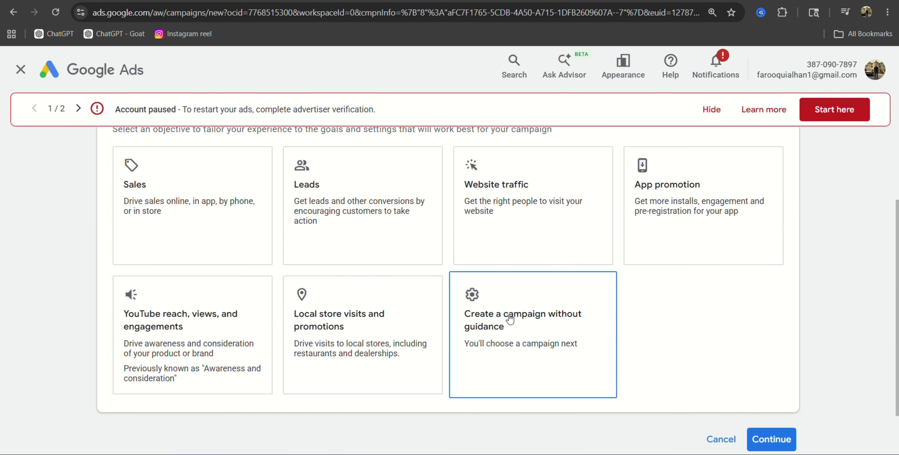
pyautogui.scroll(2, 528, 316)
pyautogui.scroll(-4, 528, 316)
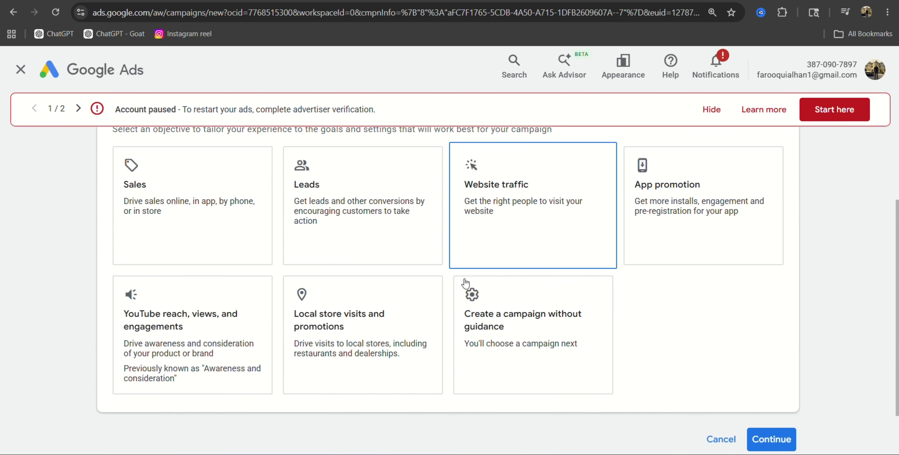
pyautogui.click(519, 268)
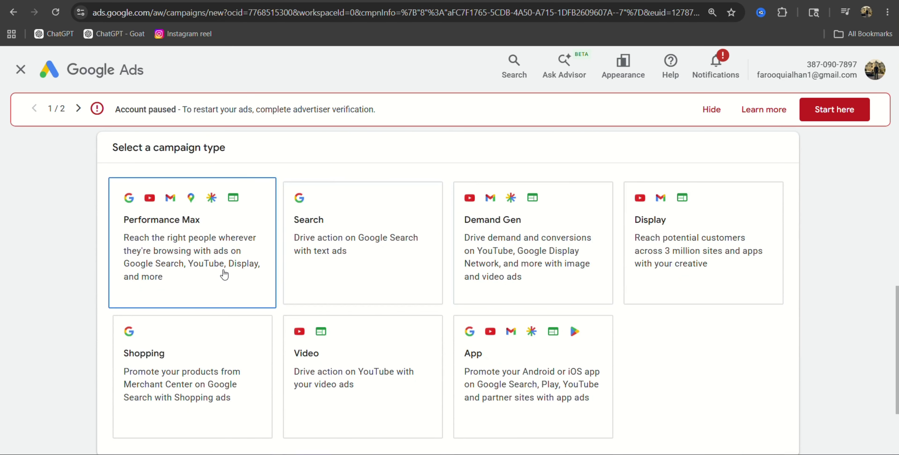
# Choose Search as the campaign type.
pyautogui.scroll(2, 24, 261)
pyautogui.scroll(-2, 24, 260)
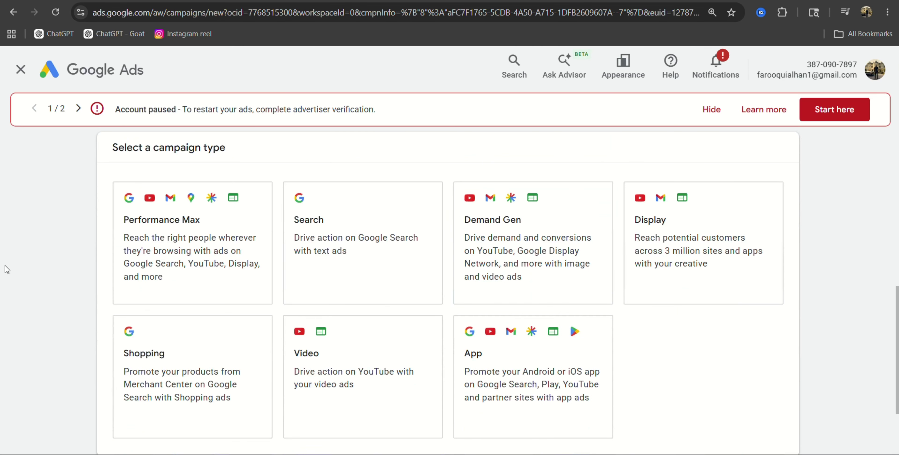
pyautogui.click(337, 251)
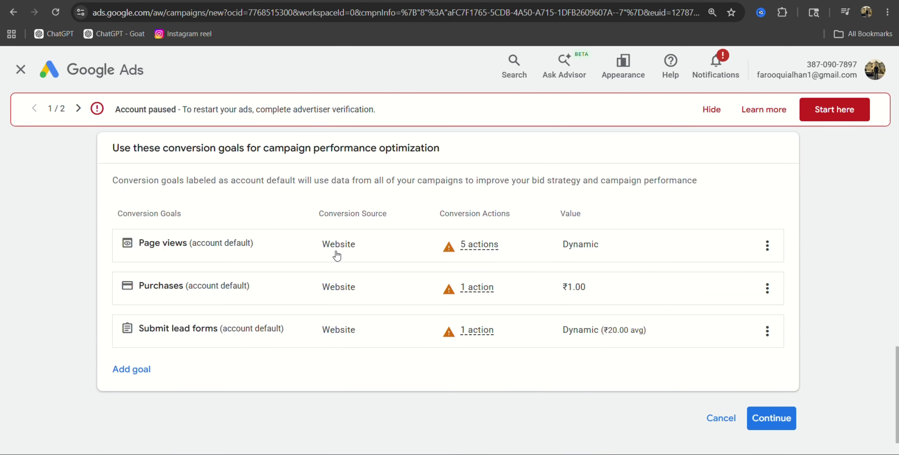
# Remove the Purchases and Page views conversion goals from the campaign, keep Submit lead forms, and continue.
pyautogui.click(766, 296)
pyautogui.click(768, 305)
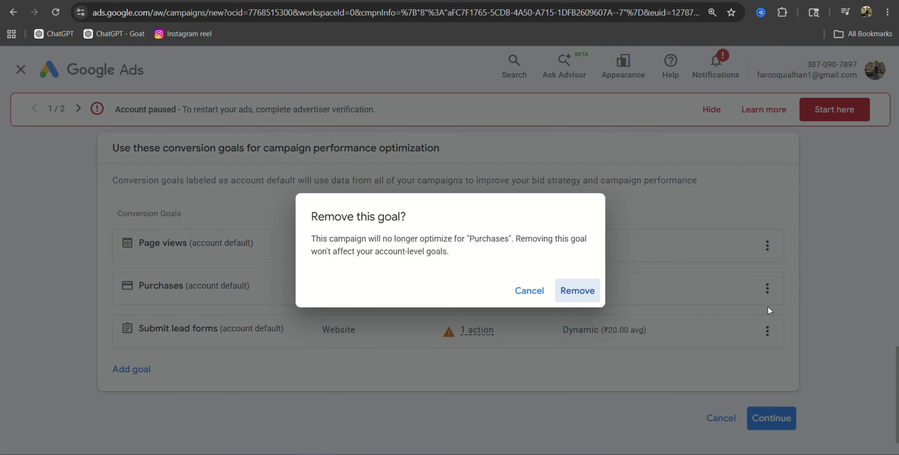
pyautogui.click(584, 298)
pyautogui.click(767, 252)
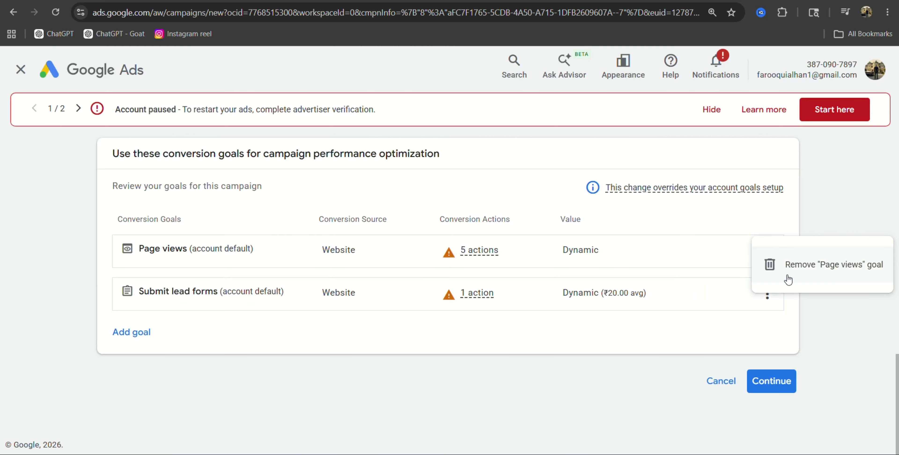
pyautogui.click(782, 271)
pyautogui.click(578, 291)
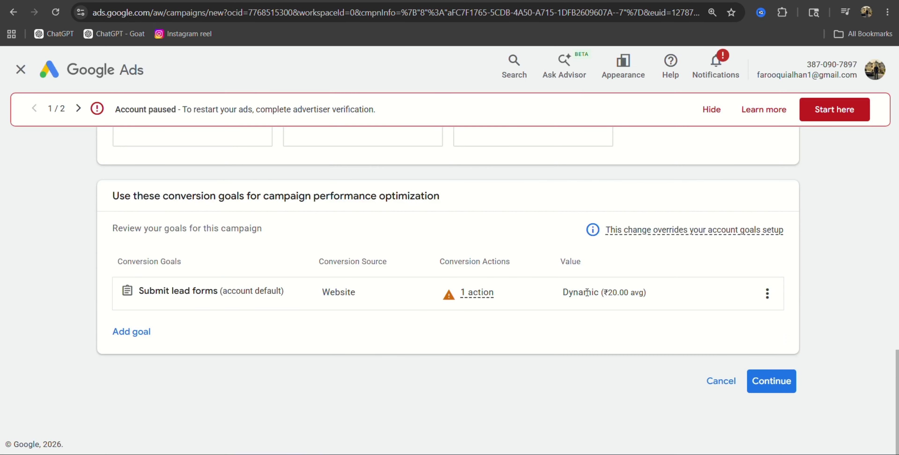
pyautogui.click(493, 297)
pyautogui.click(271, 379)
pyautogui.click(771, 381)
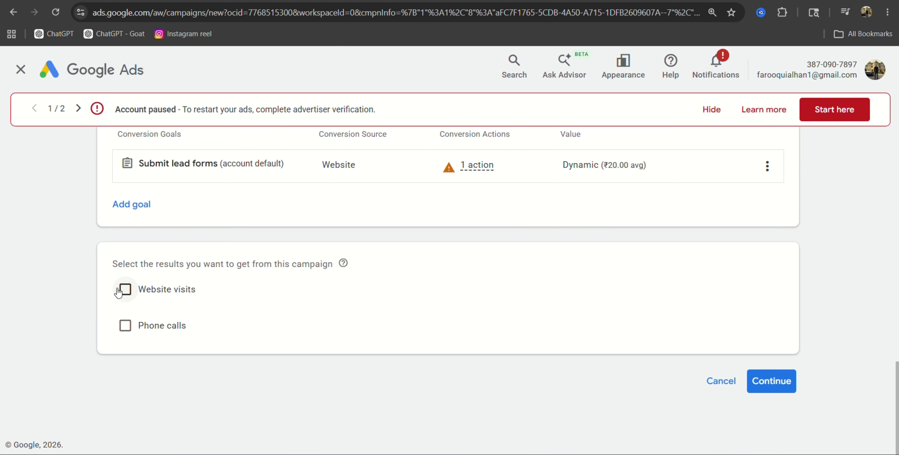
pyautogui.click(124, 295)
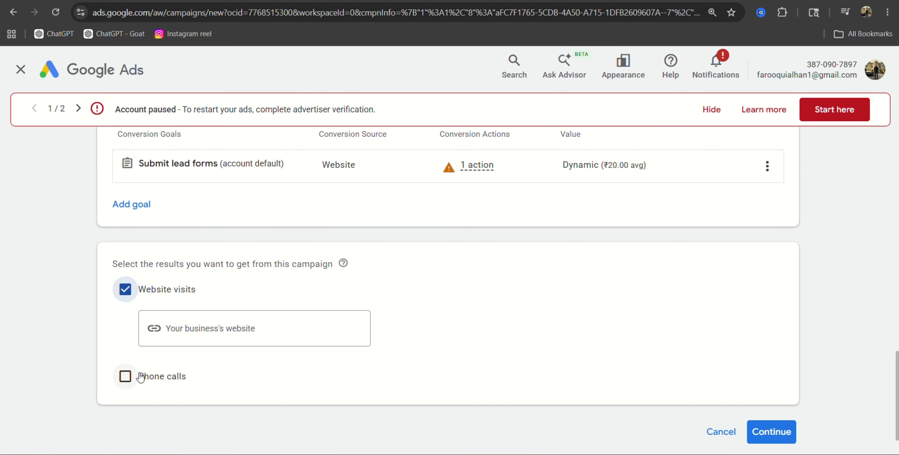
pyautogui.click(279, 1)
pyautogui.click(227, 10)
pyautogui.hotkey('ctrl', 'c')
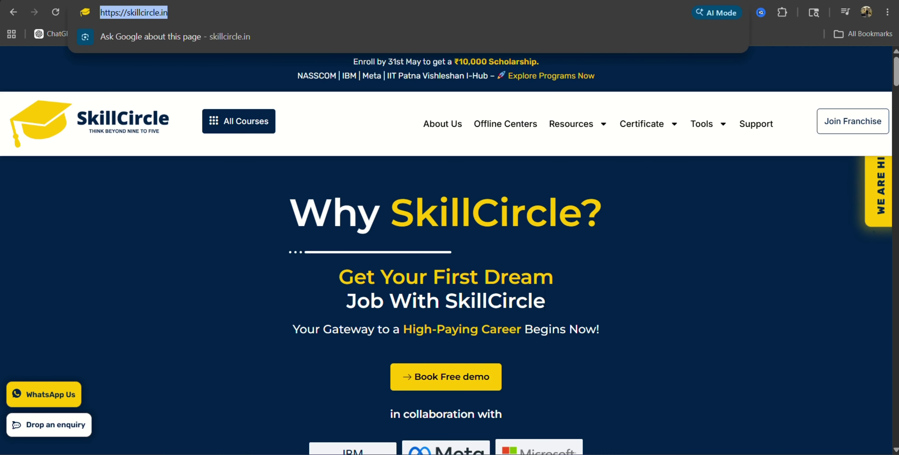
pyautogui.click(279, 0)
pyautogui.click(238, 326)
pyautogui.hotkey('ctrl', 'v')
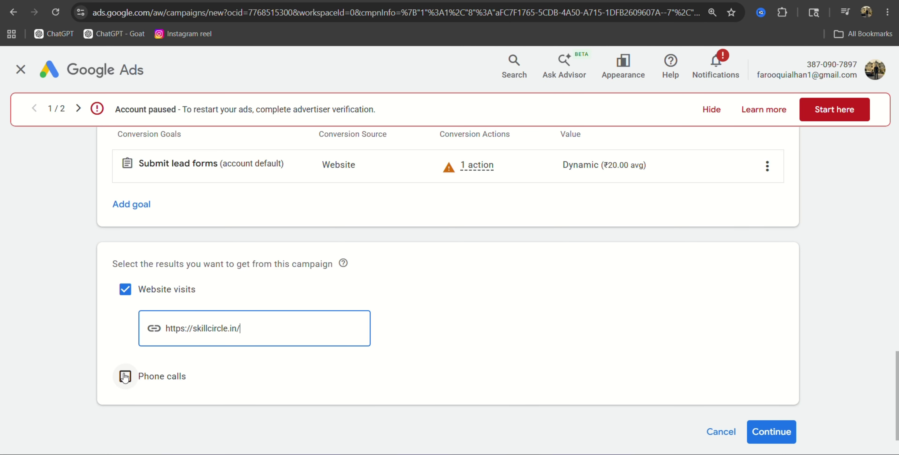
pyautogui.scroll(-2, 488, 321)
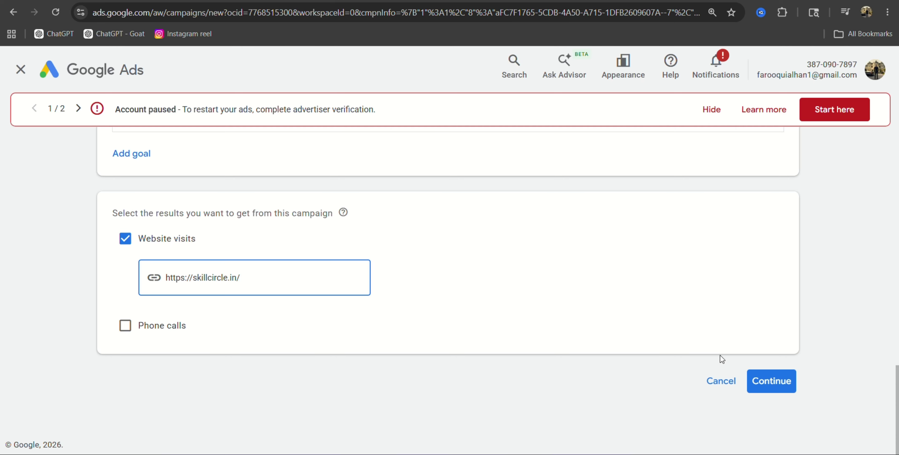
pyautogui.click(775, 387)
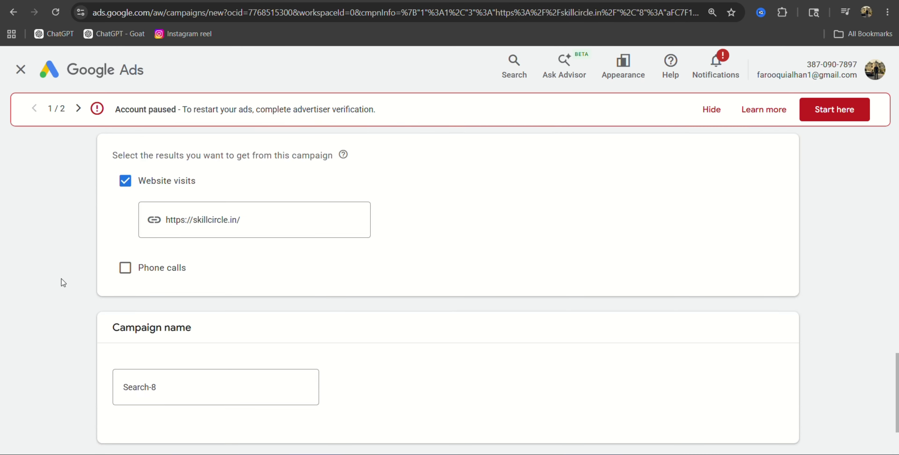
# Name the campaign "1-6-26 Seach campaign skill circle".
pyautogui.tripleClick(145, 294)
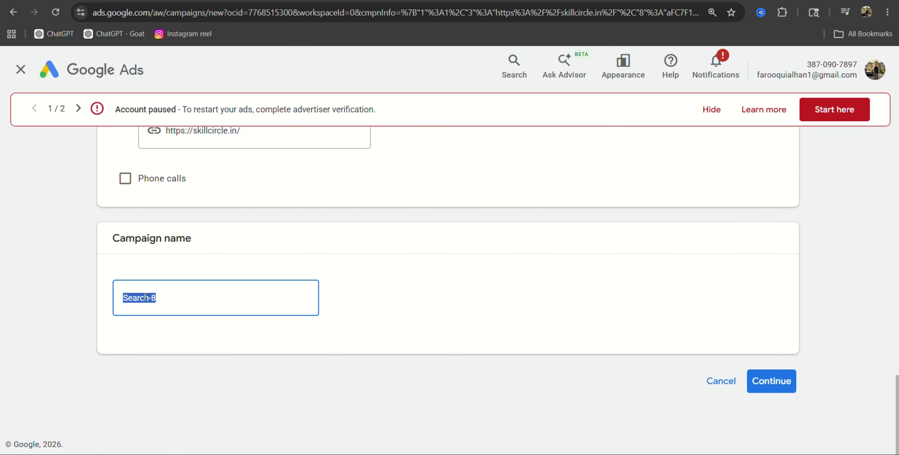
pyautogui.write('Seach campaign')
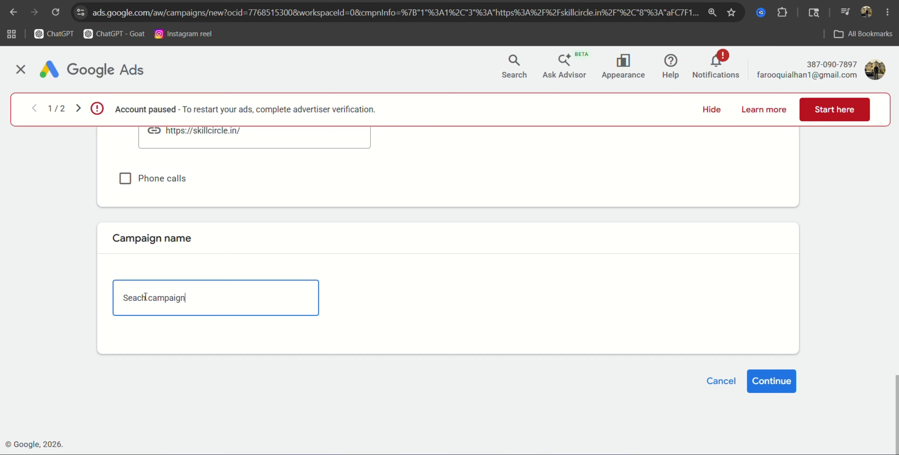
pyautogui.write(' skill cir')
pyautogui.write('2')
pyautogui.press('BackSpace')
pyautogui.write('1-6')
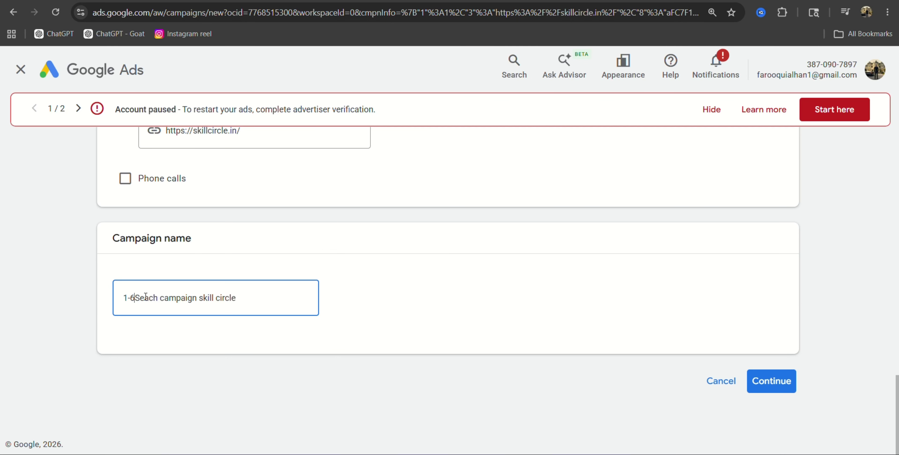
pyautogui.write('-26')
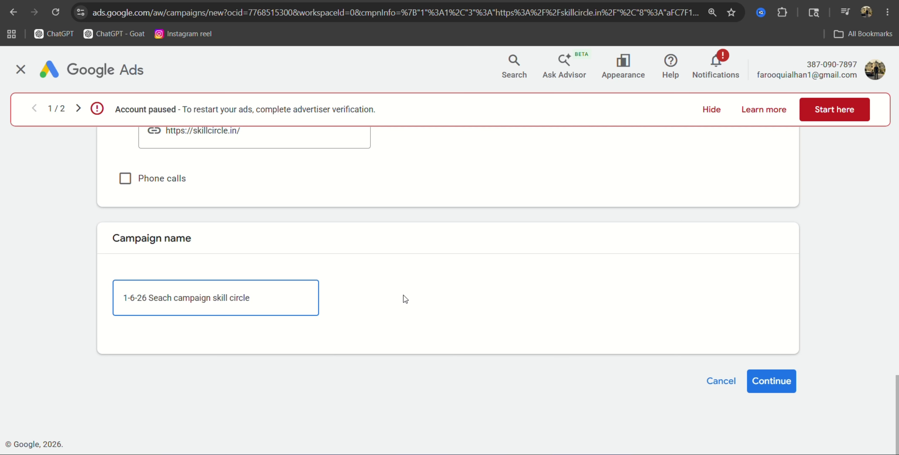
# Review the conversion goal and result settings, then continue by starting a new campaign instead of finishing a saved draft.
pyautogui.scroll(1, 219, 297)
pyautogui.scroll(1, 210, 300)
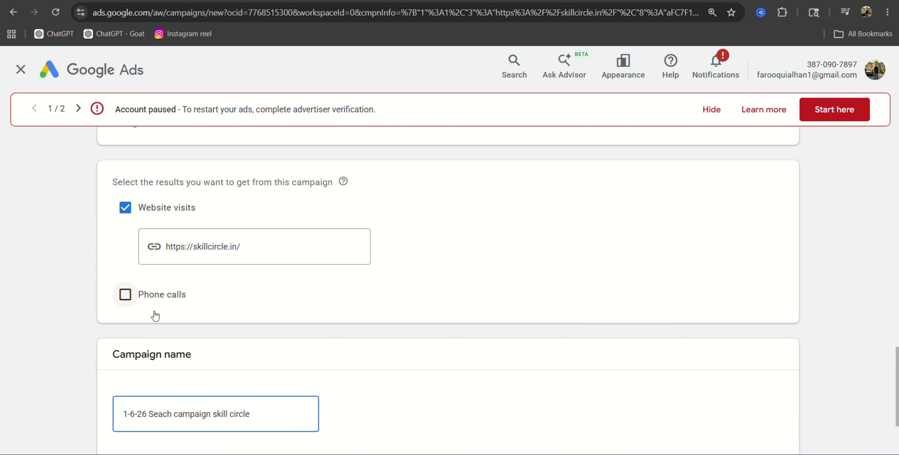
pyautogui.scroll(3, 152, 313)
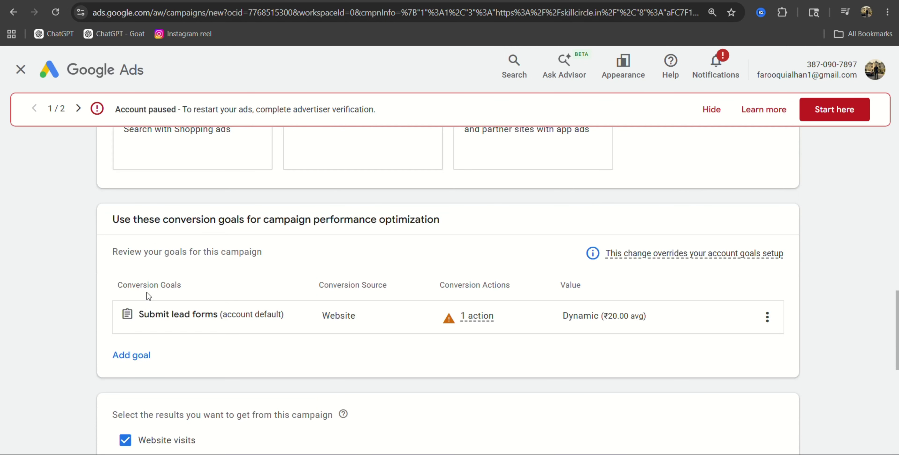
pyautogui.scroll(-5, 149, 295)
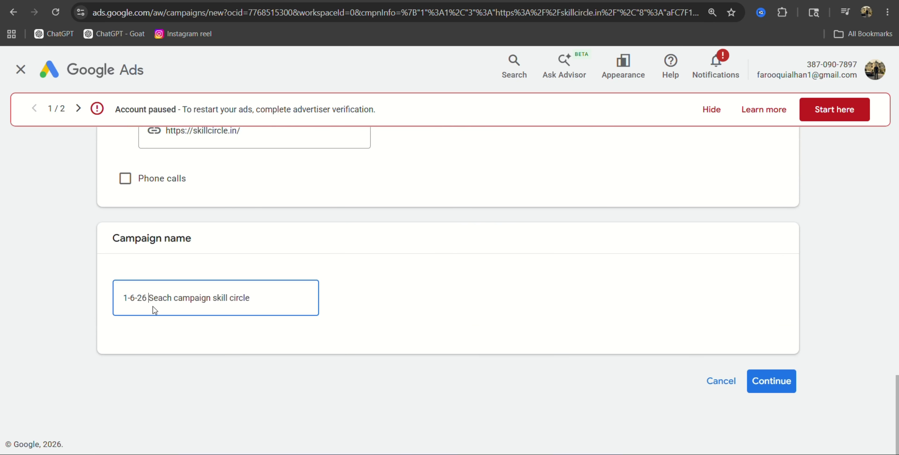
pyautogui.click(770, 381)
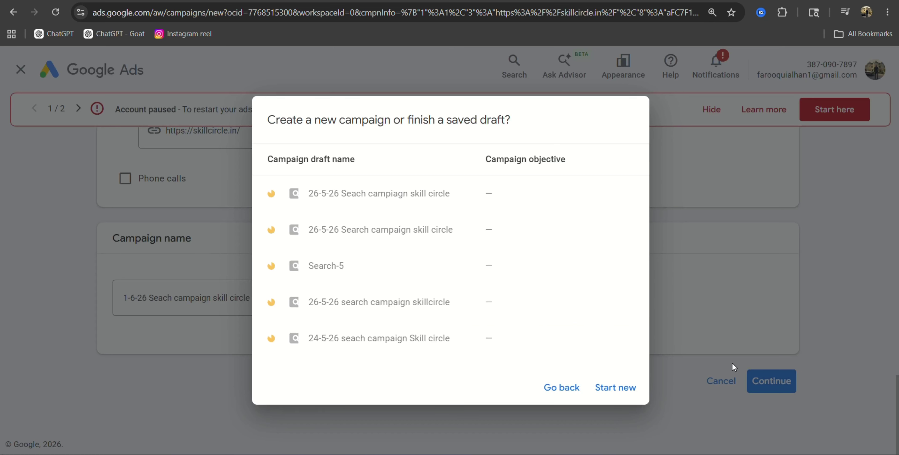
pyautogui.click(611, 399)
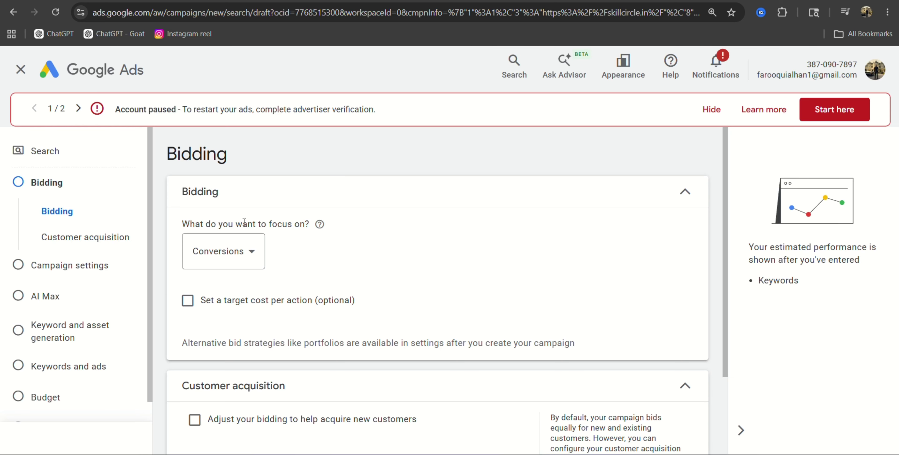
# Set the bidding focus to Clicks without a maximum cost per click limit and proceed to the campaign settings.
pyautogui.click(249, 271)
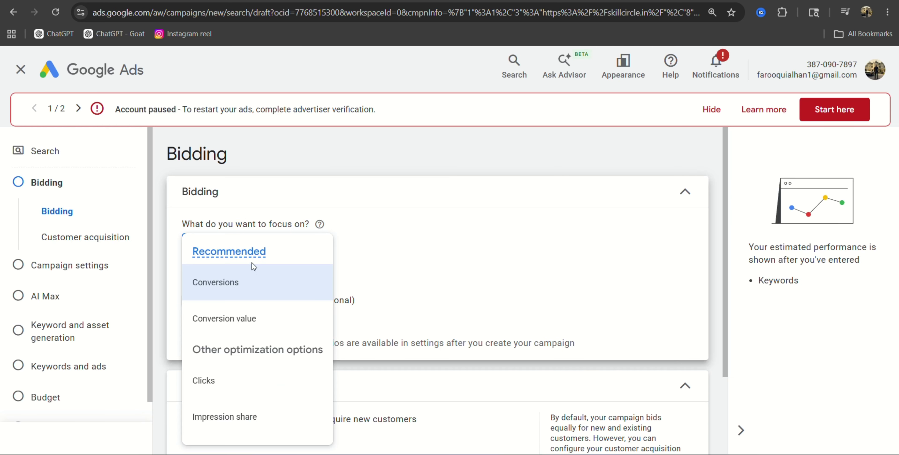
pyautogui.click(255, 381)
pyautogui.scroll(-3, 392, 227)
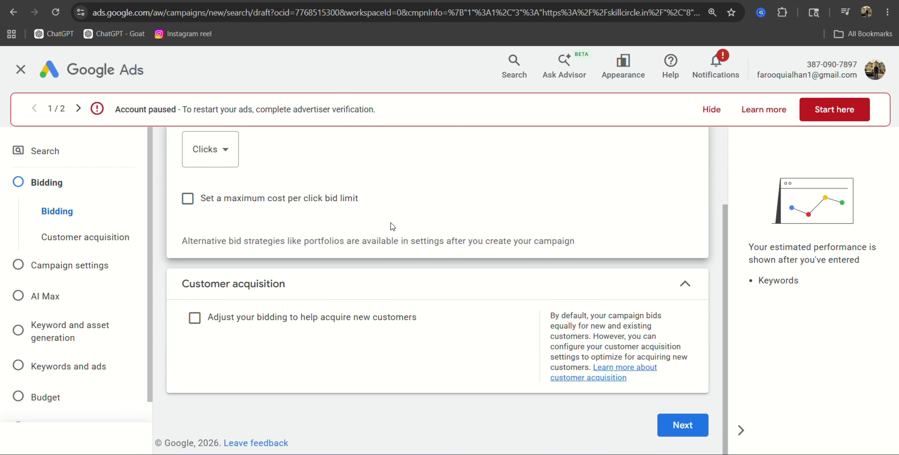
pyautogui.scroll(2, 393, 227)
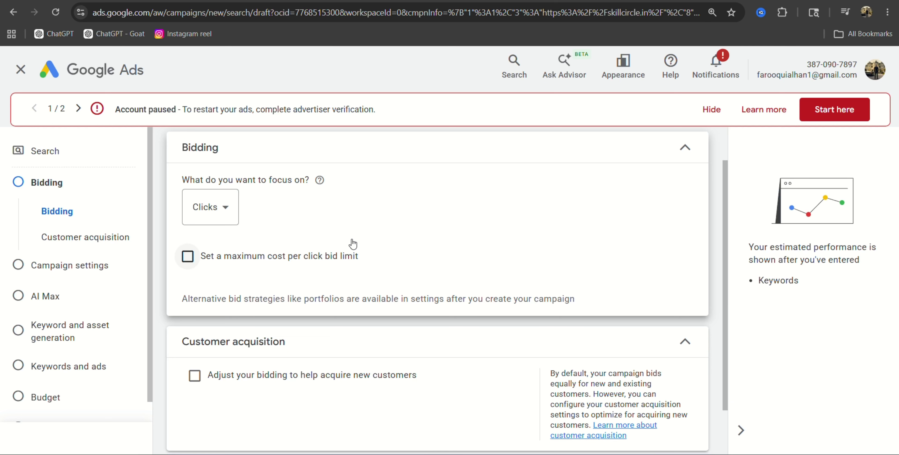
pyautogui.scroll(-2, 352, 243)
pyautogui.scroll(3, 301, 260)
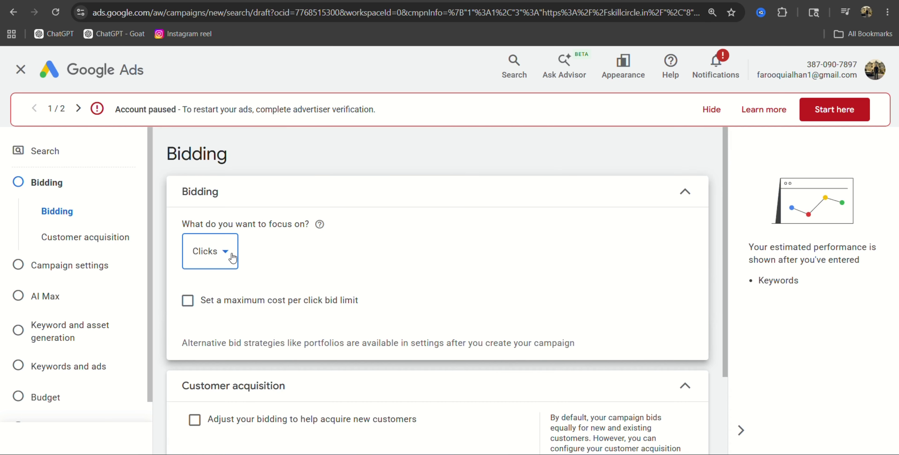
pyautogui.click(232, 258)
pyautogui.click(251, 389)
pyautogui.scroll(-3, 446, 279)
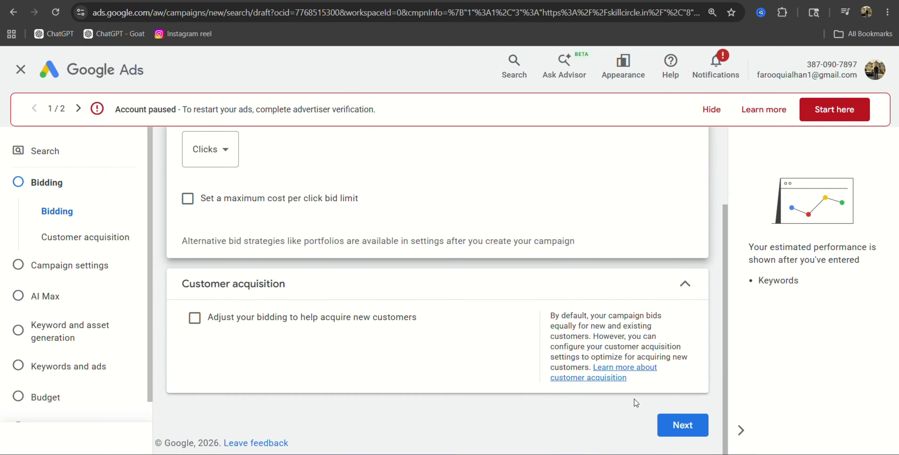
pyautogui.click(672, 427)
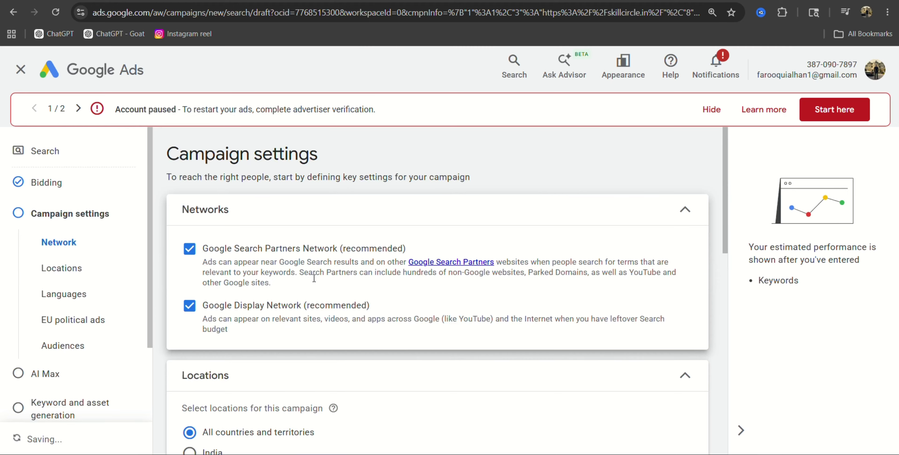
# Exclude the Google Search Partners Network and the Google Display Network from the campaign.
pyautogui.click(195, 253)
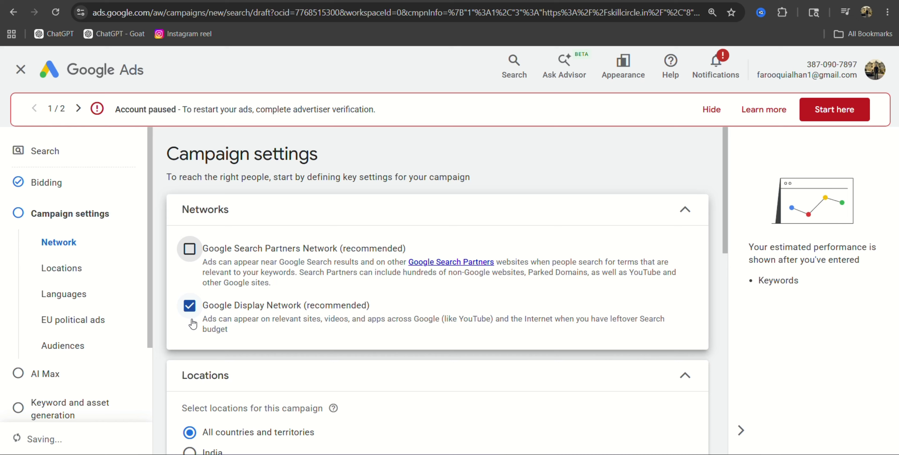
pyautogui.click(190, 306)
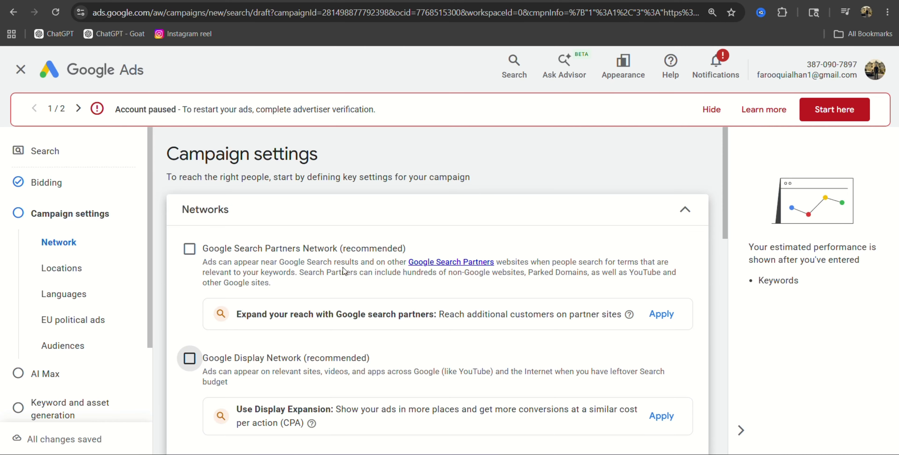
# Target India as the campaign location.
pyautogui.scroll(-5, 345, 272)
pyautogui.scroll(-3, 344, 272)
pyautogui.click(189, 273)
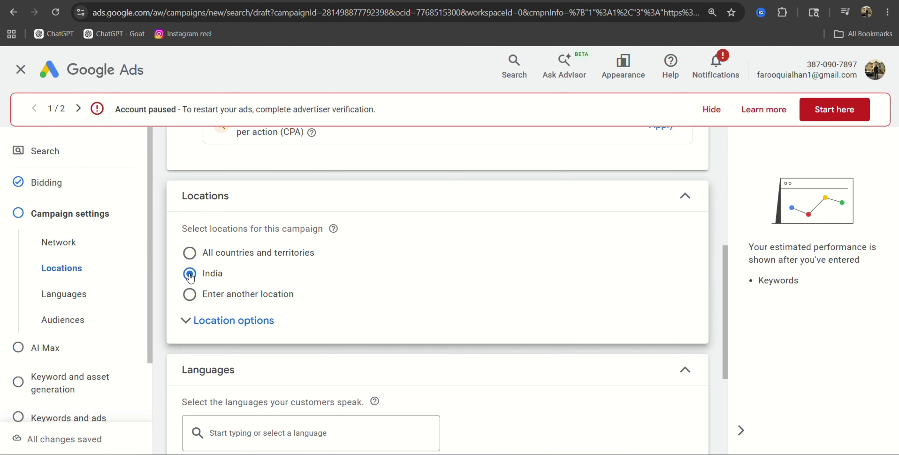
# Add Hindi to the campaign's customer languages alongside English.
pyautogui.scroll(-3, 395, 264)
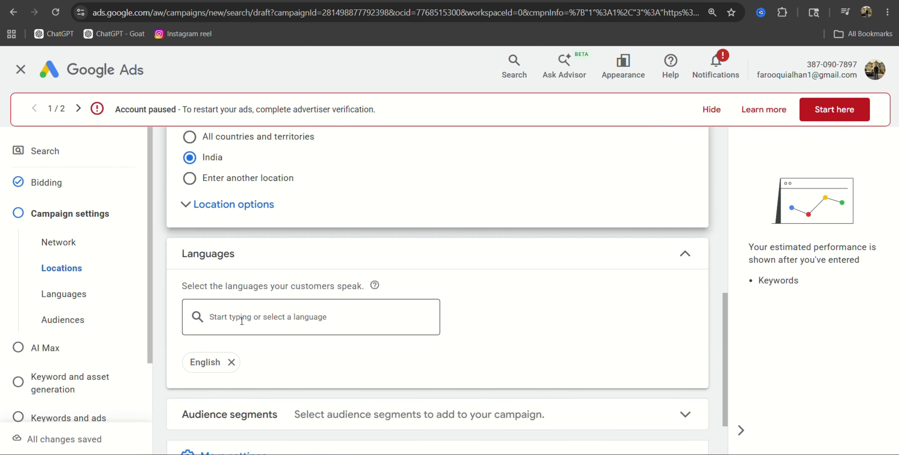
pyautogui.click(243, 321)
pyautogui.write('hindi')
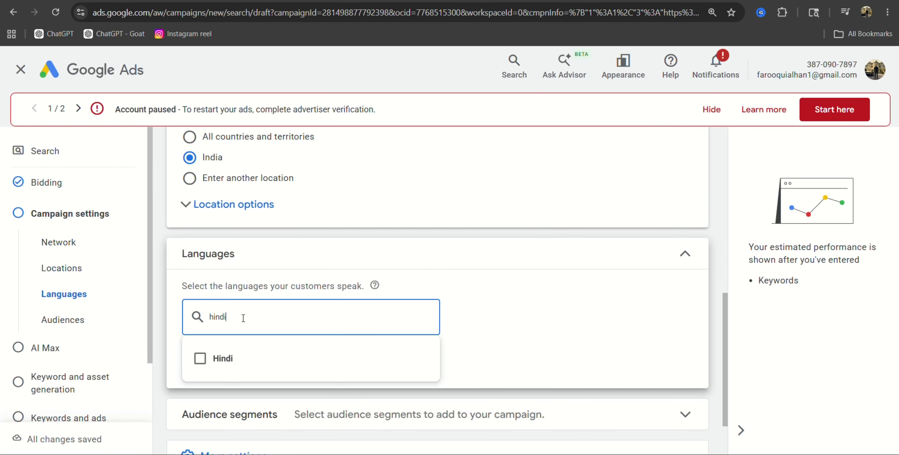
pyautogui.click(200, 358)
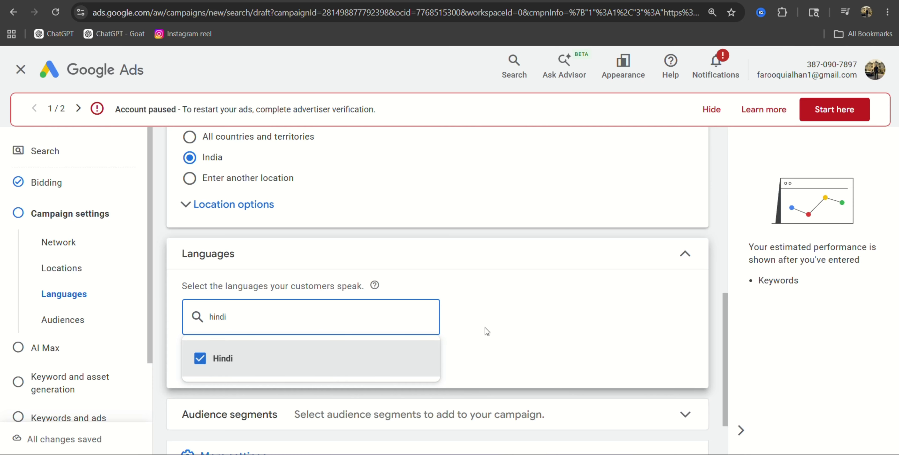
pyautogui.click(495, 316)
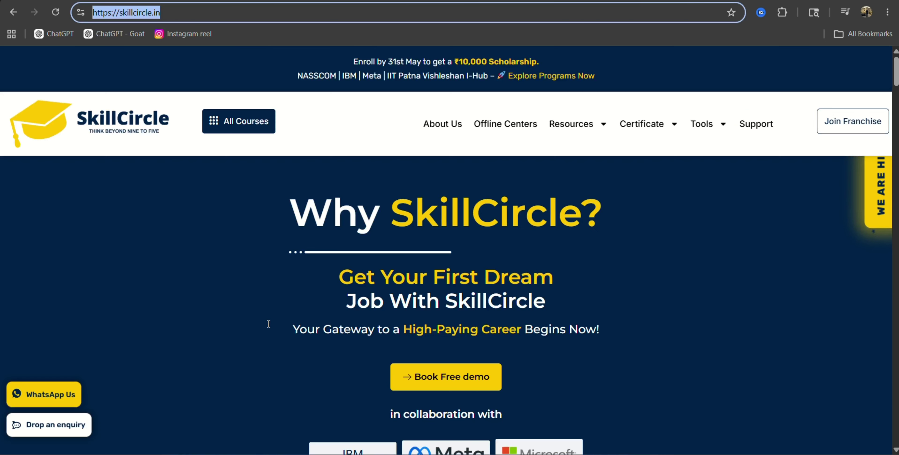
pyautogui.scroll(-5, 214, 323)
pyautogui.scroll(5, 178, 288)
pyautogui.scroll(-12, 160, 294)
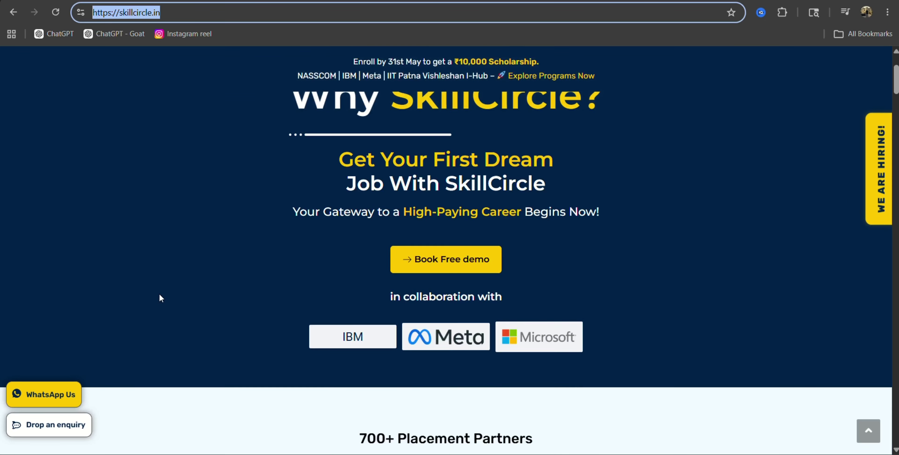
pyautogui.scroll(10, 145, 309)
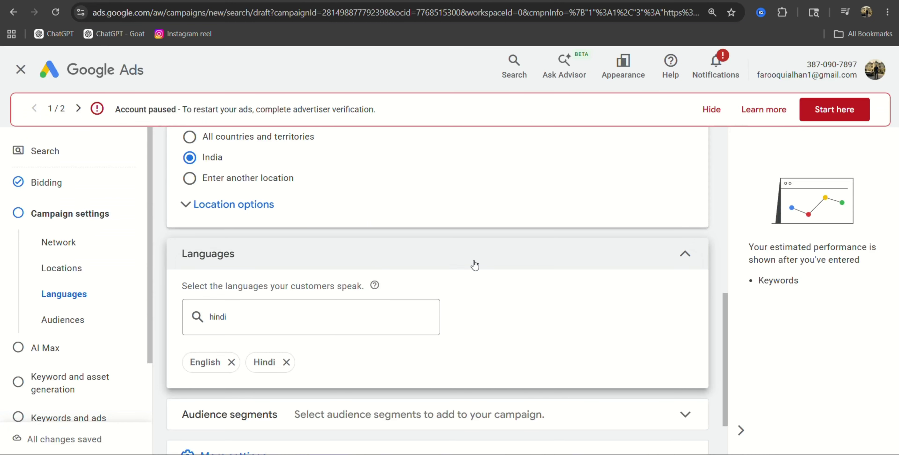
# Proceed past the campaign settings and leave AI Max turned off, continuing to keyword and asset generation.
pyautogui.scroll(-2, 475, 264)
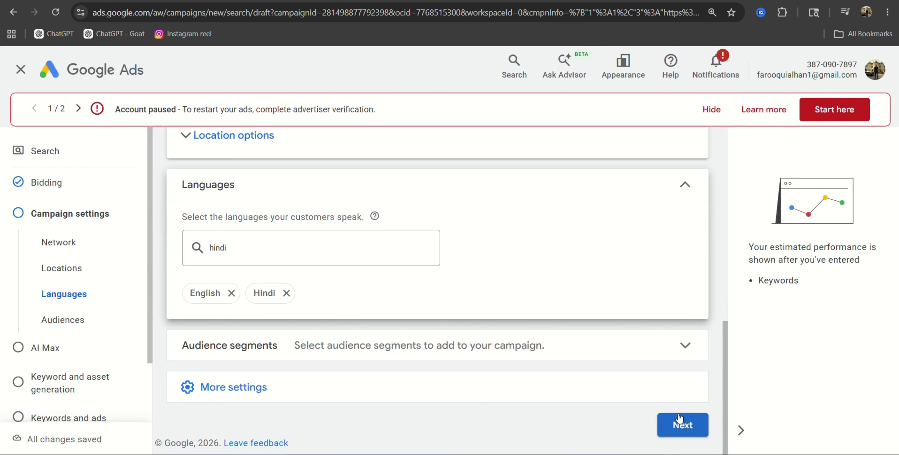
pyautogui.click(683, 432)
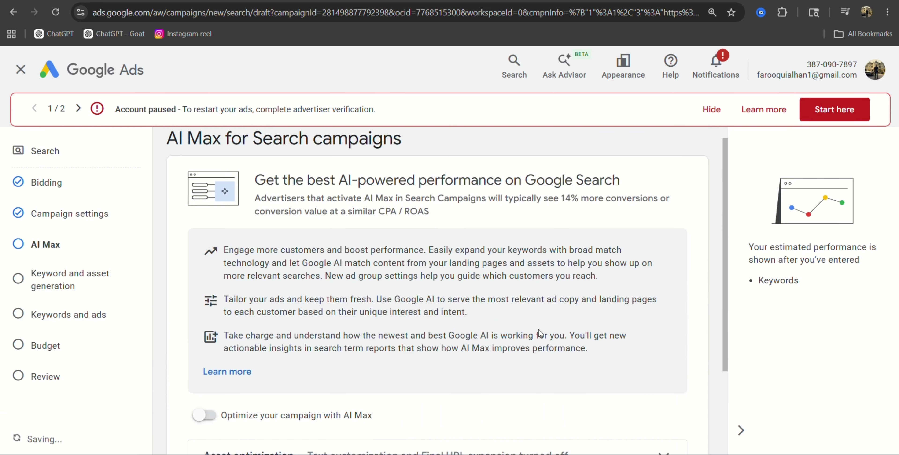
pyautogui.scroll(-3, 276, 272)
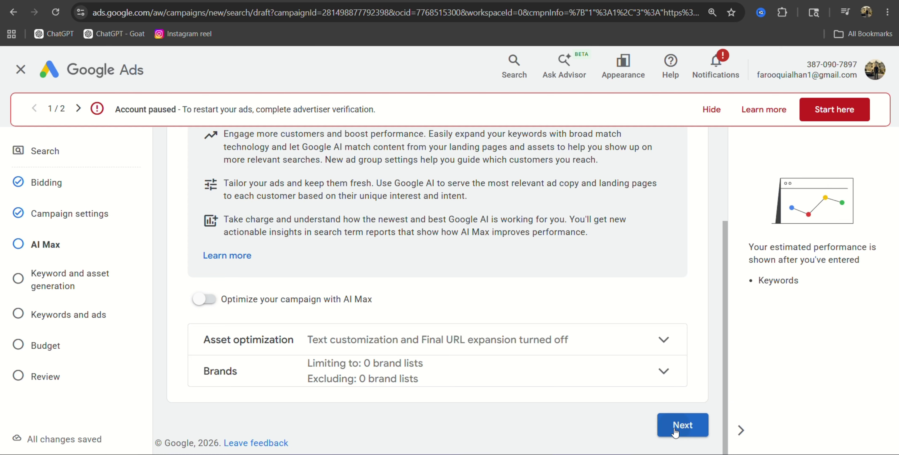
pyautogui.click(675, 432)
# Copy the SkillCircle product description, paste it back into the same field, and skip the AI keyword and asset generation.
pyautogui.scroll(-1, 354, 282)
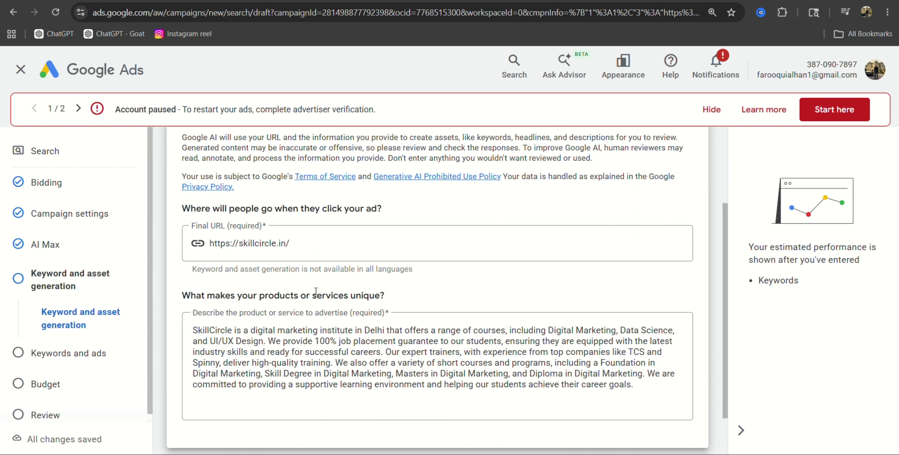
pyautogui.scroll(3, 316, 289)
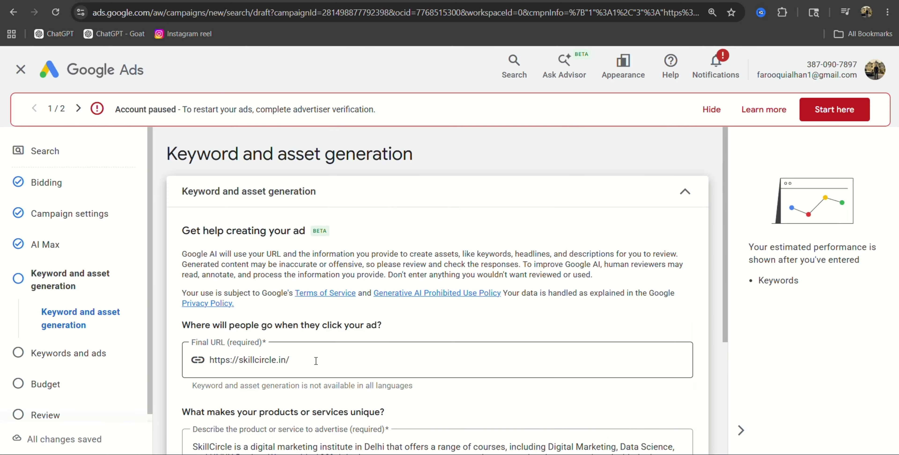
pyautogui.scroll(-3, 355, 314)
pyautogui.scroll(-2, 456, 359)
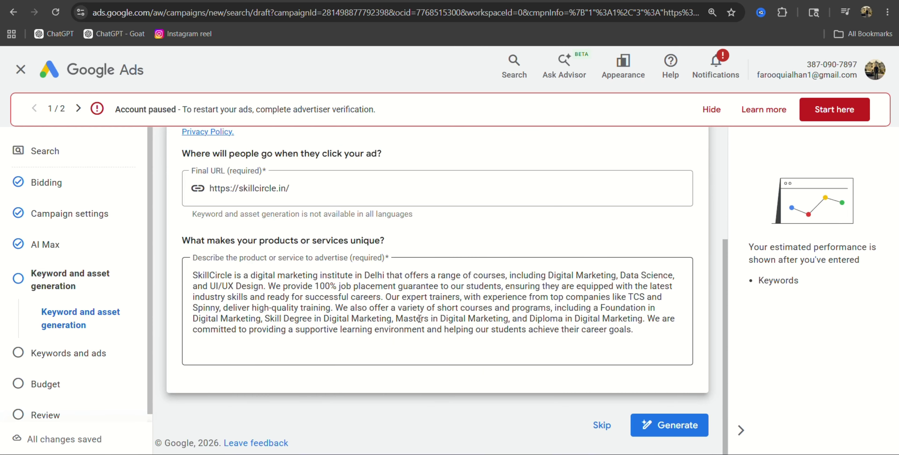
pyautogui.tripleClick(357, 312)
pyautogui.hotkey('ctrl', 'c')
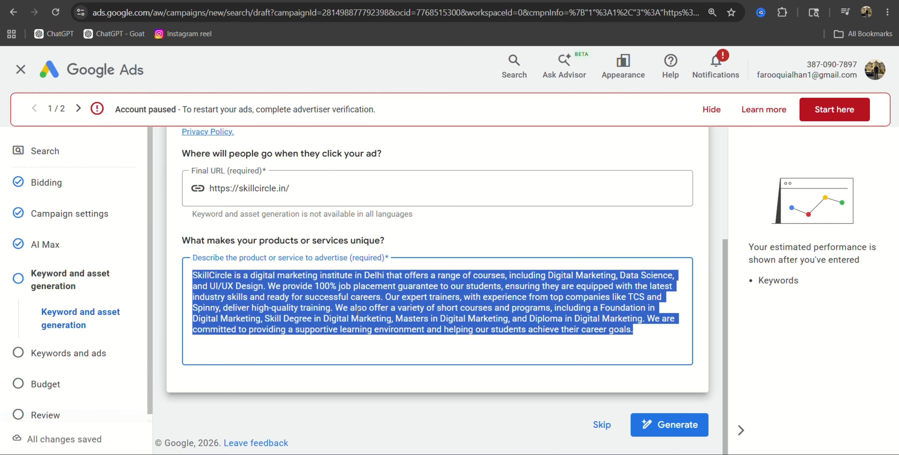
pyautogui.press('BackSpace')
pyautogui.hotkey('ctrl', 'v')
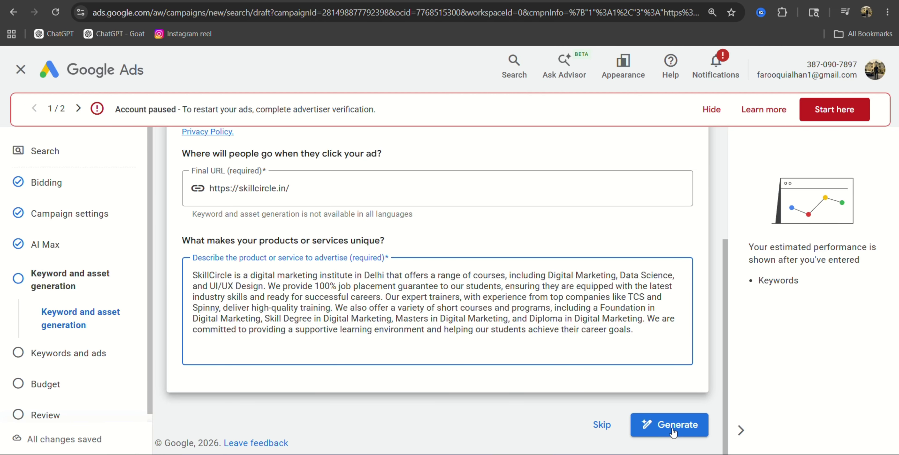
pyautogui.click(593, 430)
# Remove the keyword "digital marketing course fees" and its empty line from the ad group's keyword list.
pyautogui.scroll(-3, 349, 314)
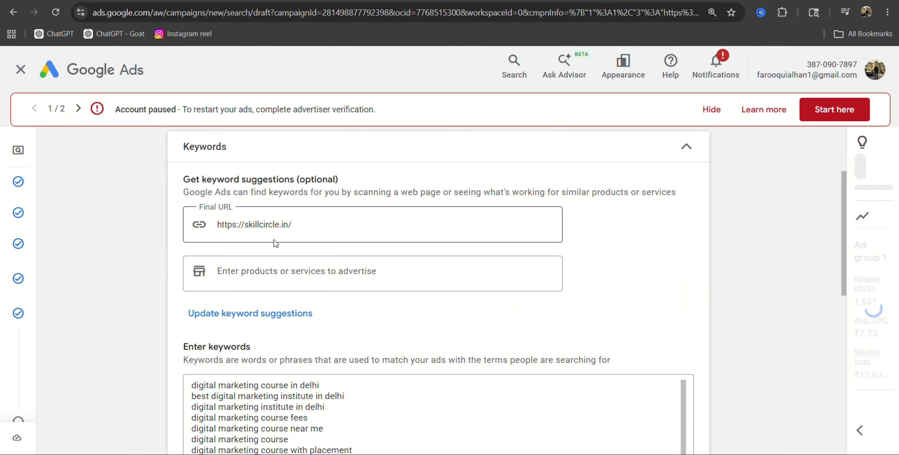
pyautogui.scroll(-2, 279, 266)
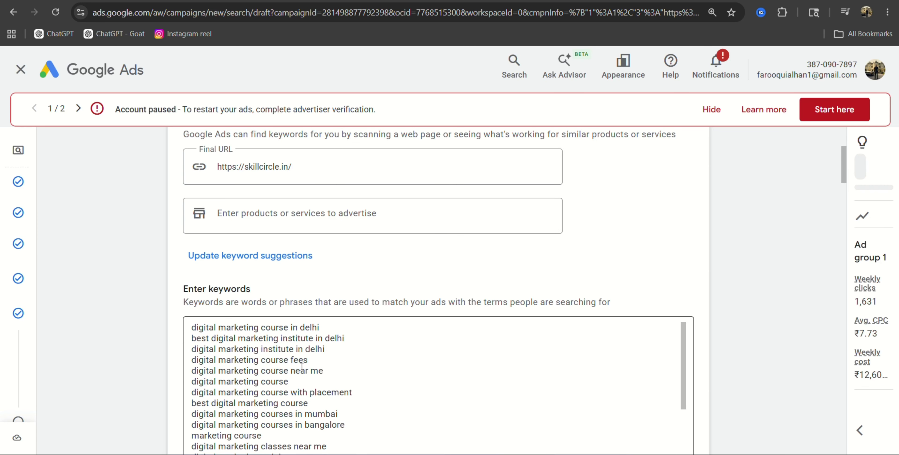
pyautogui.scroll(-5, 304, 373)
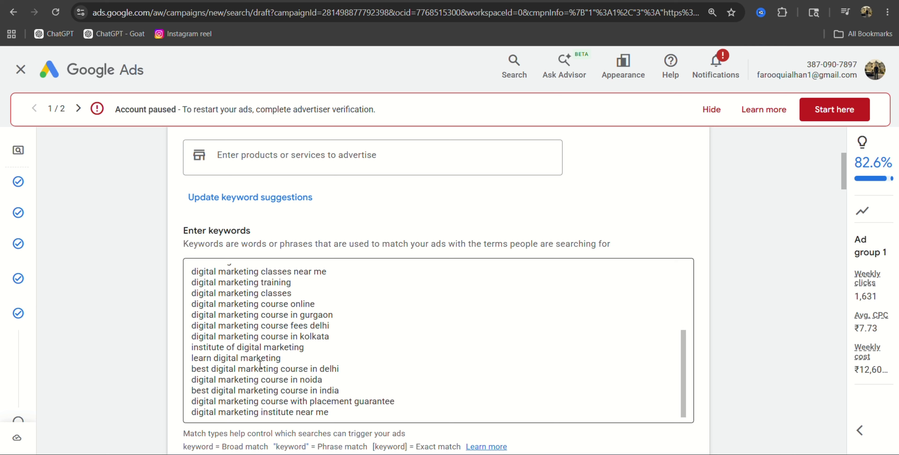
pyautogui.scroll(3, 249, 345)
pyautogui.scroll(2, 249, 344)
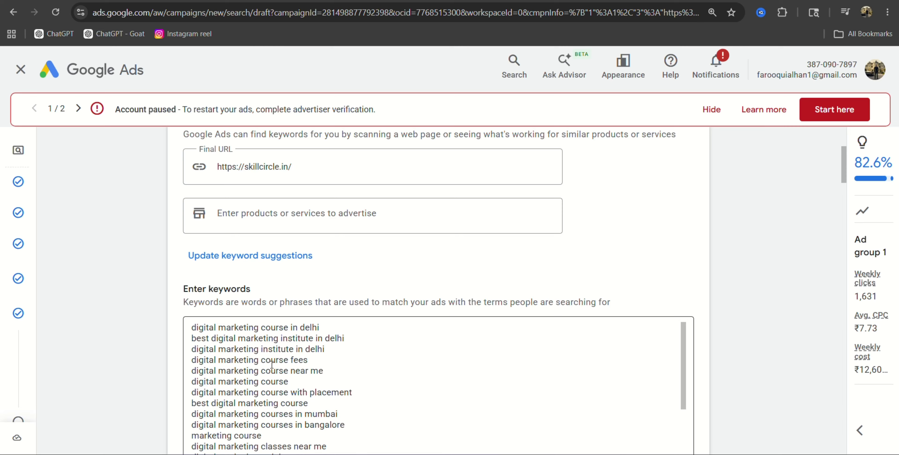
pyautogui.moveTo(320, 358); pyautogui.dragTo(188, 365)
pyautogui.press('BackSpace')
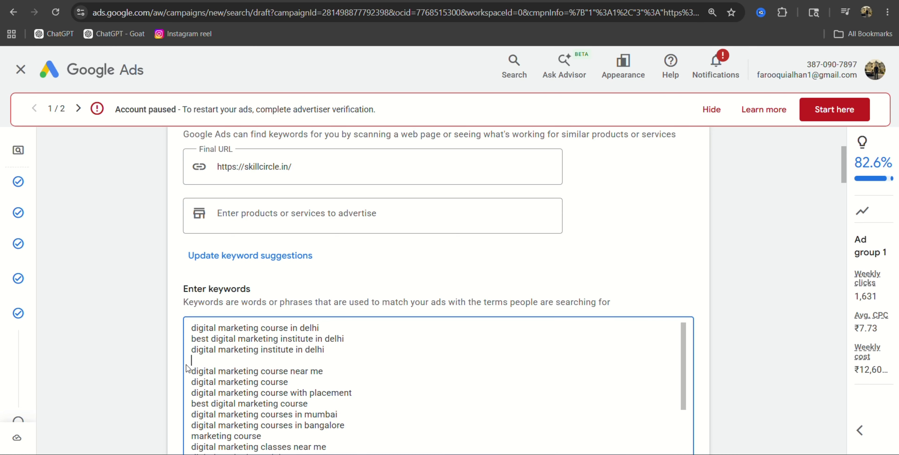
pyautogui.press('BackSpace')
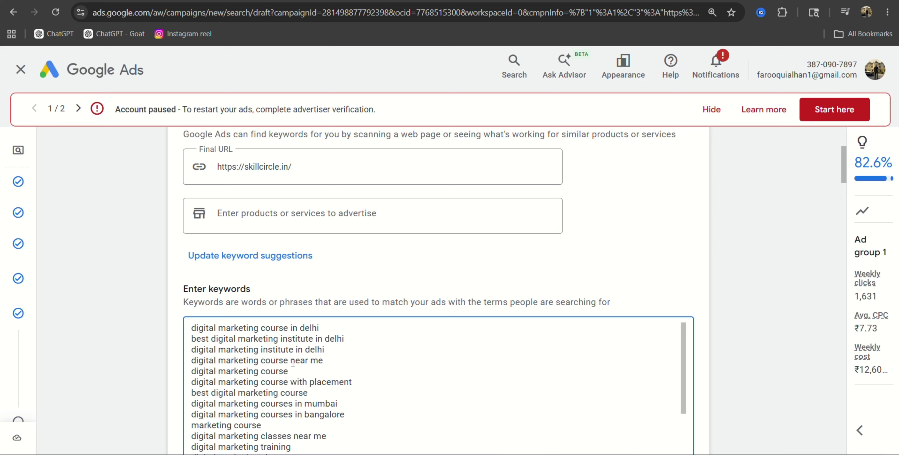
# Examine the remaining keywords and the notation for broad, phrase and exact match types.
pyautogui.click(325, 361)
pyautogui.click(327, 361)
pyautogui.scroll(-6, 291, 359)
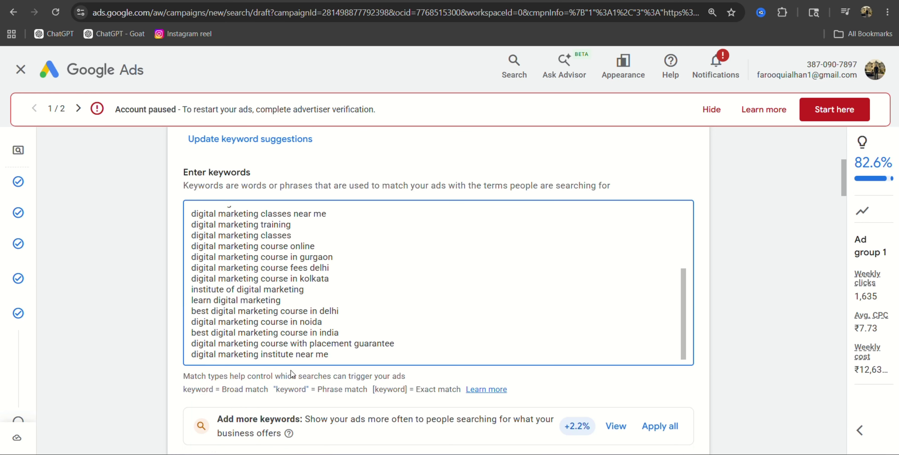
pyautogui.scroll(-3, 293, 374)
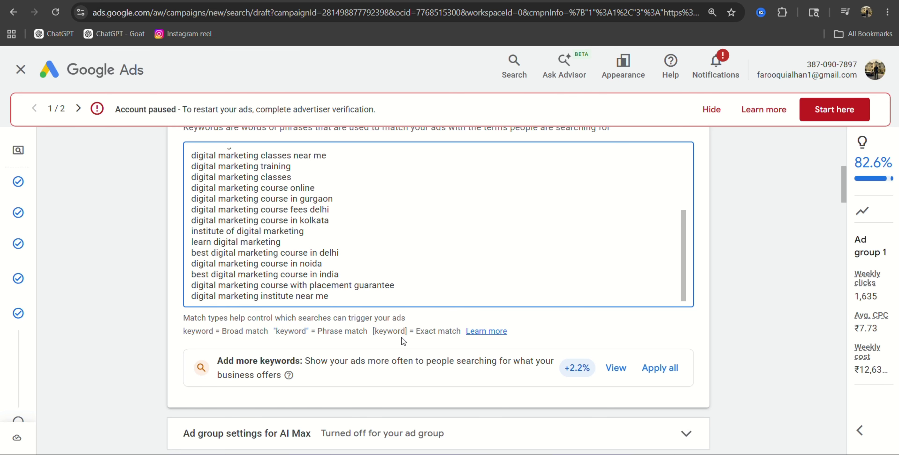
pyautogui.moveTo(407, 330); pyautogui.dragTo(374, 334)
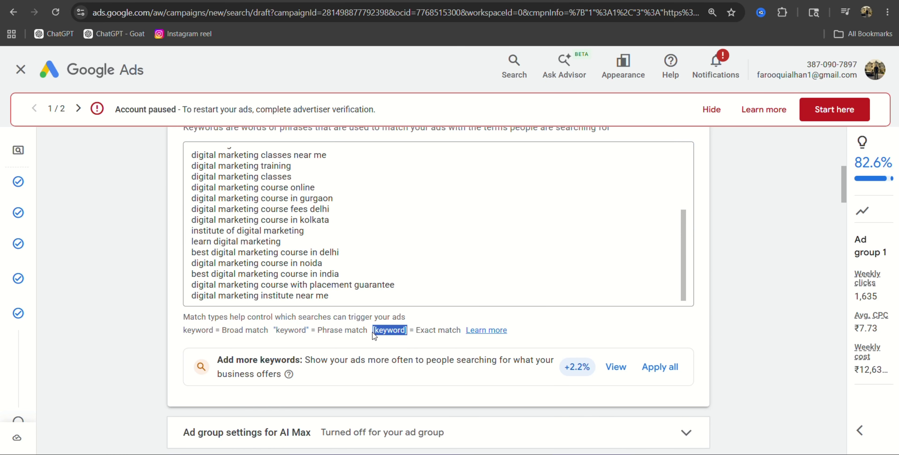
pyautogui.click(335, 331)
pyautogui.moveTo(308, 330); pyautogui.dragTo(306, 330)
pyautogui.scroll(3, 301, 324)
pyautogui.scroll(-5, 246, 285)
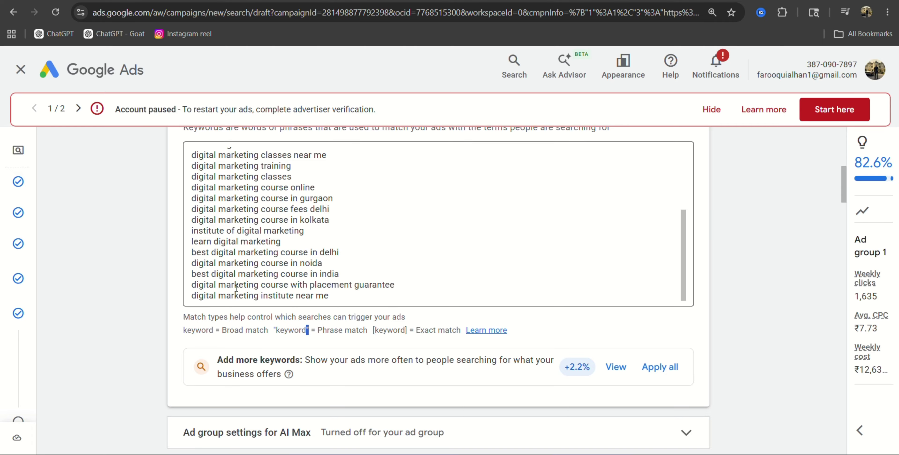
pyautogui.moveTo(193, 284); pyautogui.dragTo(414, 284)
pyautogui.click(349, 284)
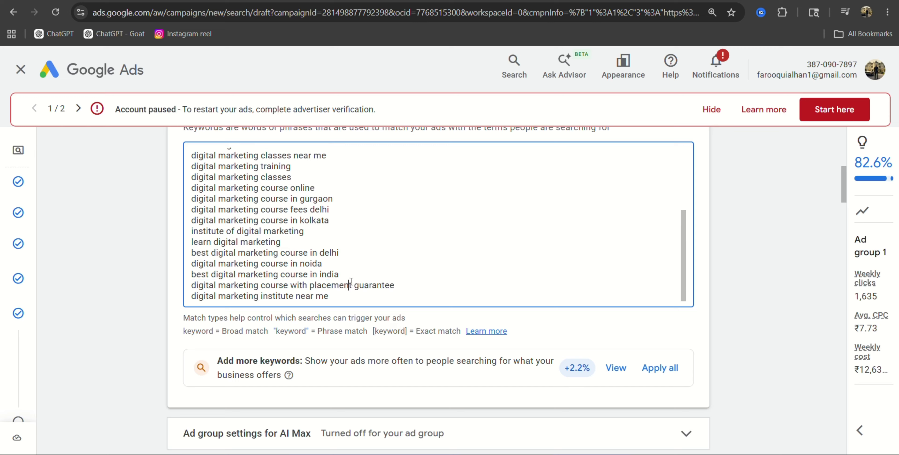
# Remove the keyword "learn digital marketing" and its empty line from the keyword list.
pyautogui.scroll(2, 344, 275)
pyautogui.scroll(-2, 268, 258)
pyautogui.moveTo(285, 242); pyautogui.dragTo(186, 246)
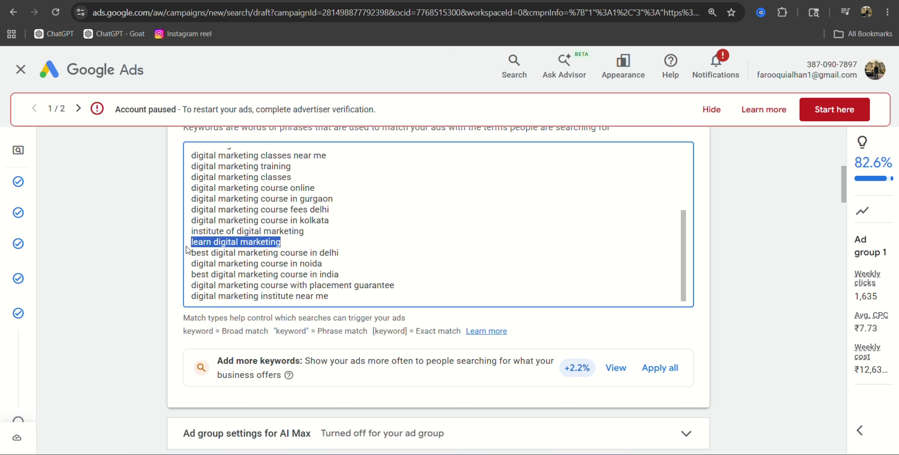
pyautogui.press('BackSpace')
pyautogui.press('BackSpace')
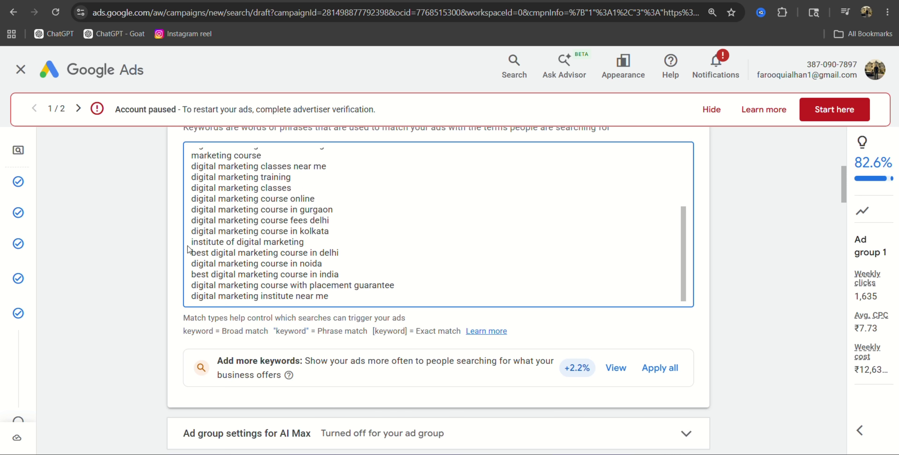
# Set the ad's display path to "Digital" in the first part and "marketing" in the second part.
pyautogui.scroll(3, 332, 272)
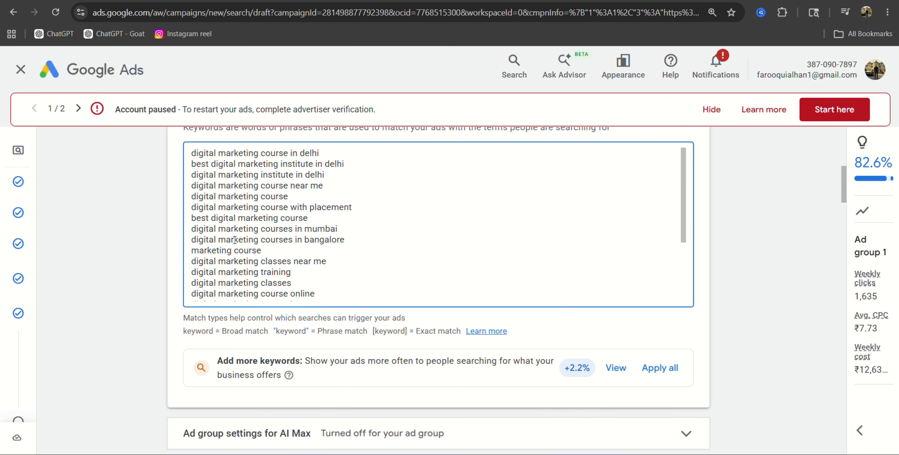
pyautogui.scroll(3, 241, 230)
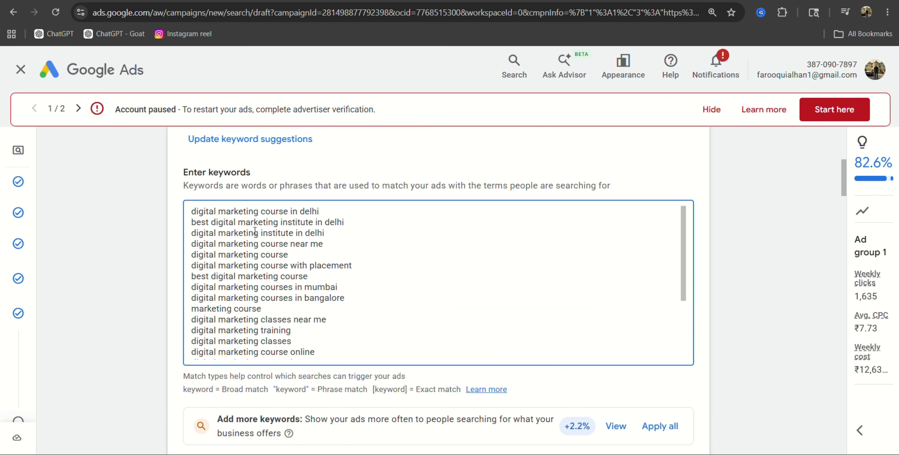
pyautogui.scroll(-8, 259, 263)
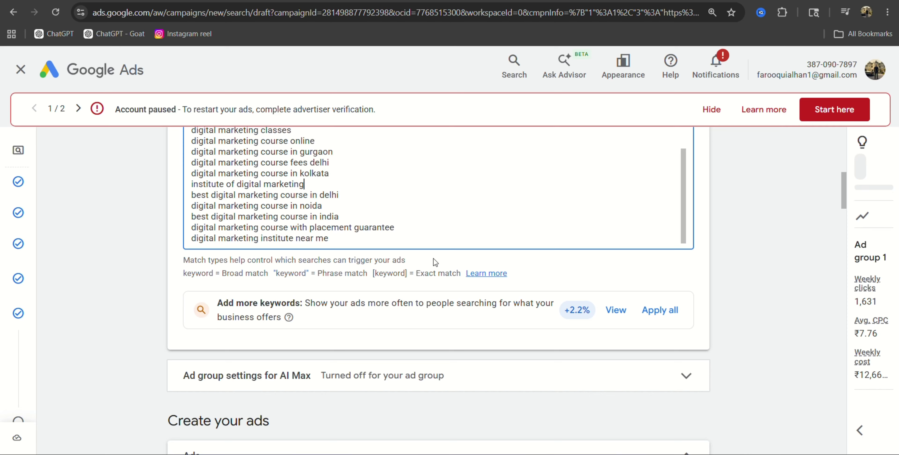
pyautogui.scroll(-10, 290, 263)
pyautogui.scroll(-3, 283, 258)
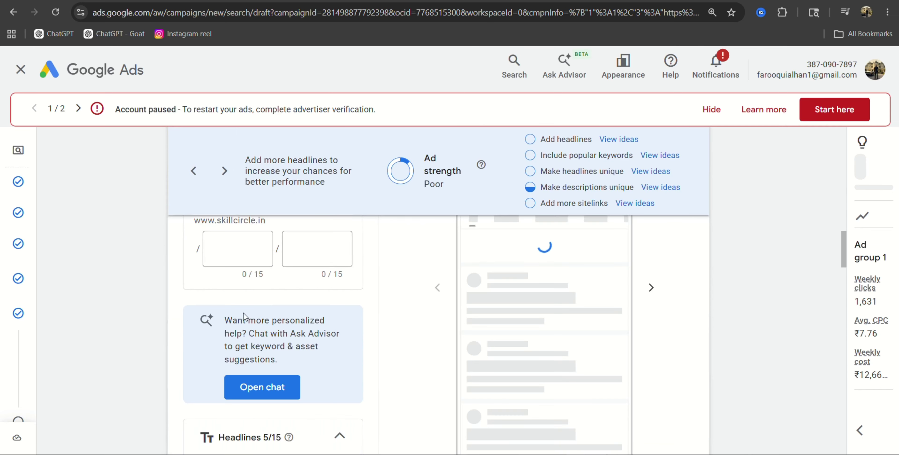
pyautogui.scroll(2, 244, 314)
pyautogui.click(241, 307)
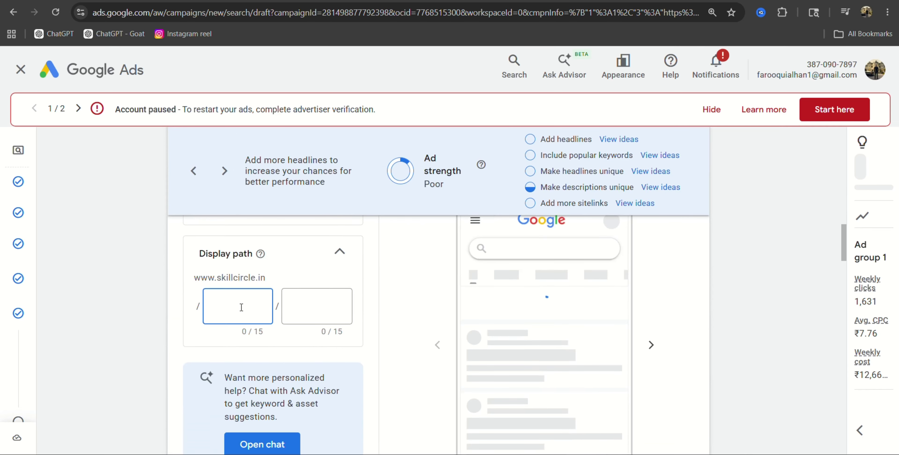
pyautogui.write('Digital')
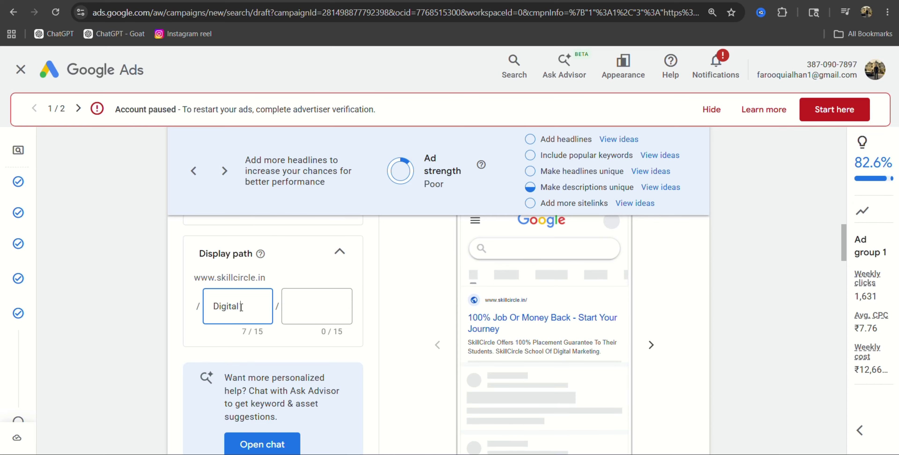
pyautogui.click(311, 304)
pyautogui.write('marketing')
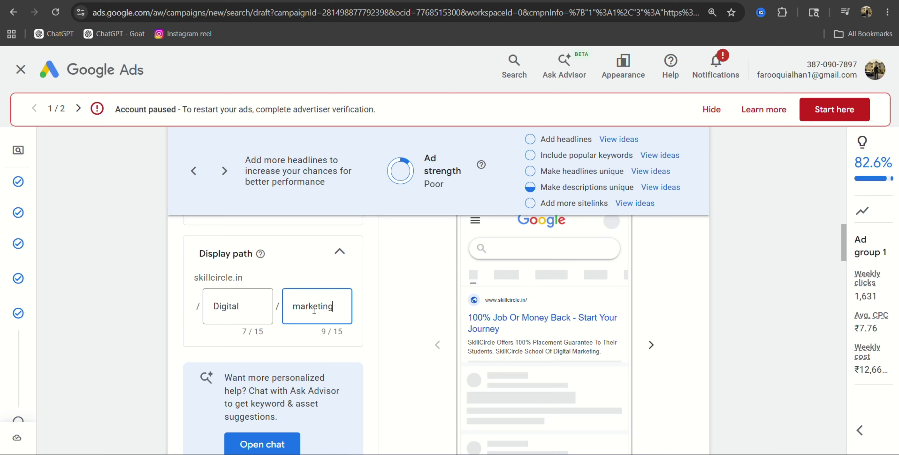
# Examine the ad's display path, headlines, descriptions and mobile preview.
pyautogui.scroll(3, 314, 310)
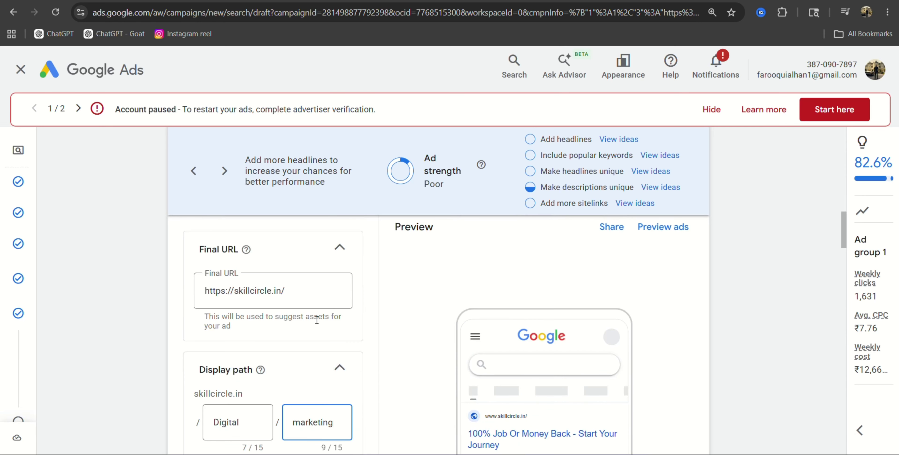
pyautogui.scroll(-5, 315, 318)
pyautogui.scroll(-5, 315, 319)
pyautogui.scroll(3, 297, 325)
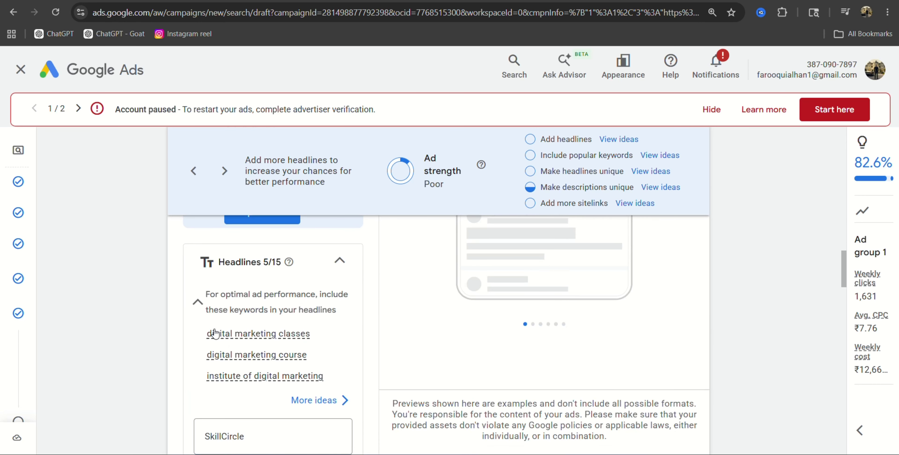
pyautogui.scroll(-10, 279, 333)
pyautogui.scroll(-2, 244, 321)
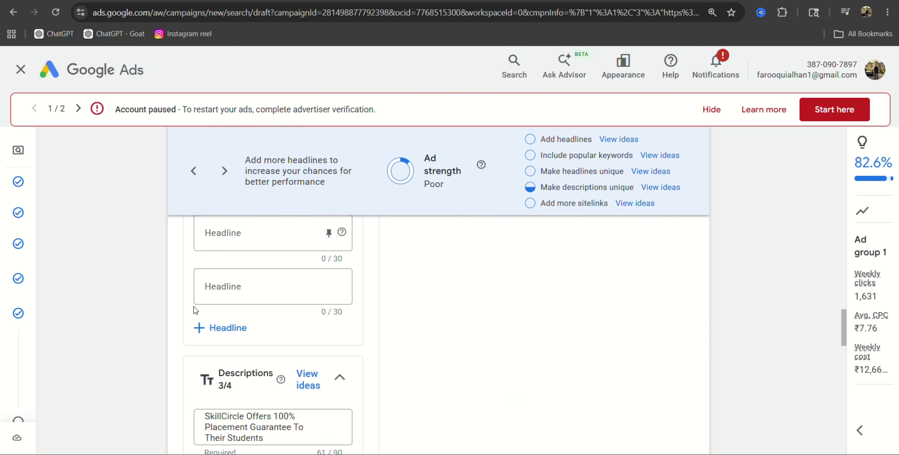
pyautogui.scroll(-2, 264, 303)
pyautogui.scroll(-2, 263, 302)
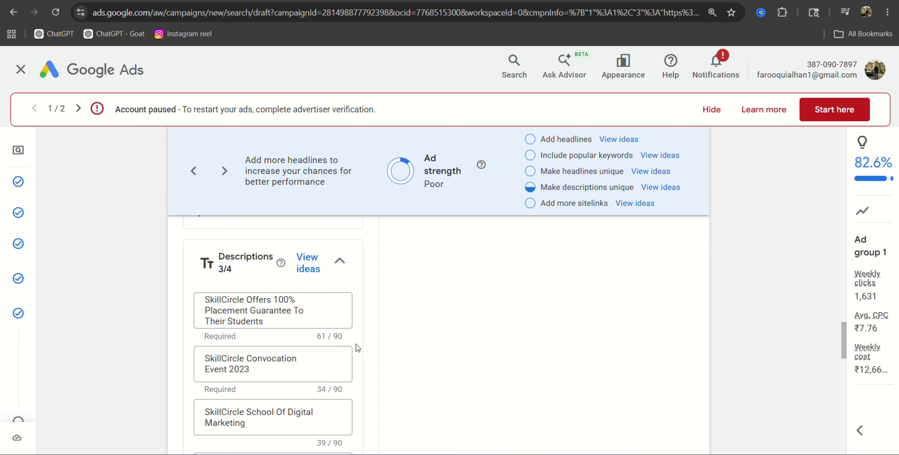
pyautogui.scroll(5, 423, 344)
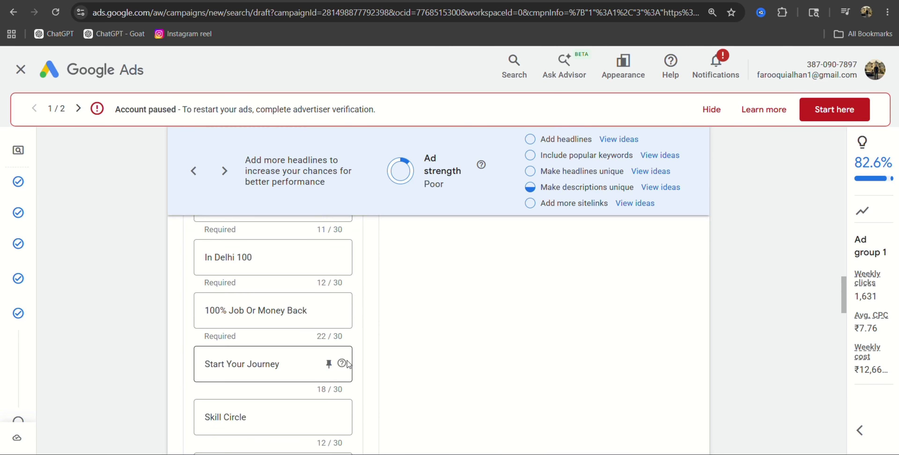
pyautogui.scroll(5, 401, 316)
pyautogui.scroll(-5, 401, 315)
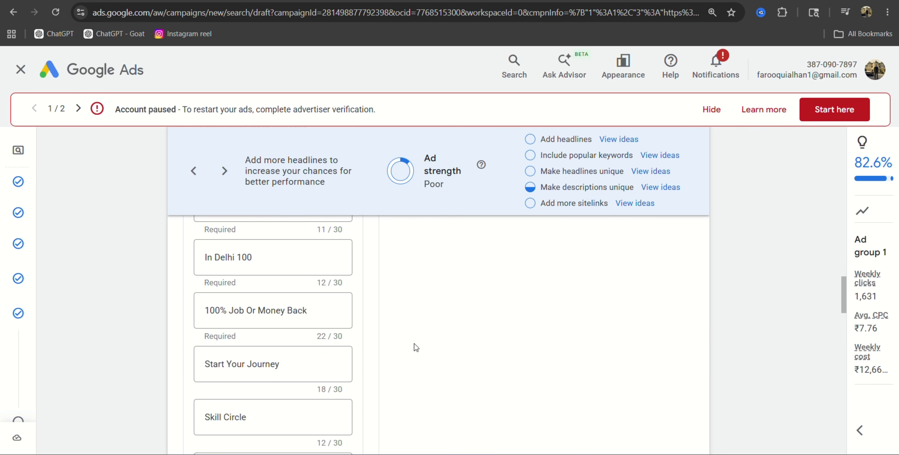
pyautogui.scroll(3, 416, 347)
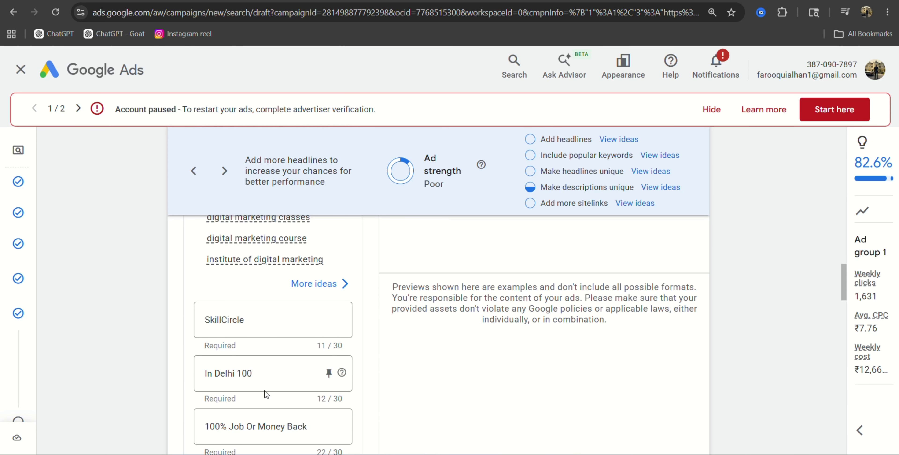
pyautogui.scroll(-3, 384, 370)
pyautogui.scroll(10, 499, 352)
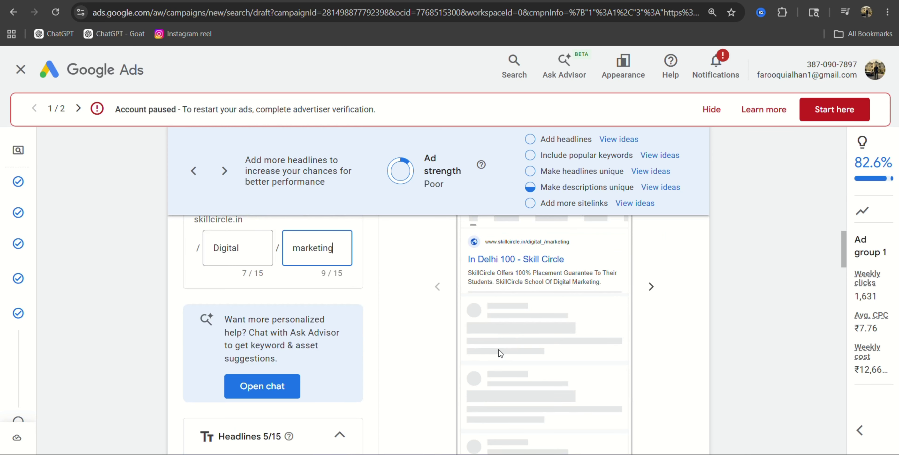
pyautogui.scroll(2, 500, 352)
pyautogui.scroll(-12, 244, 341)
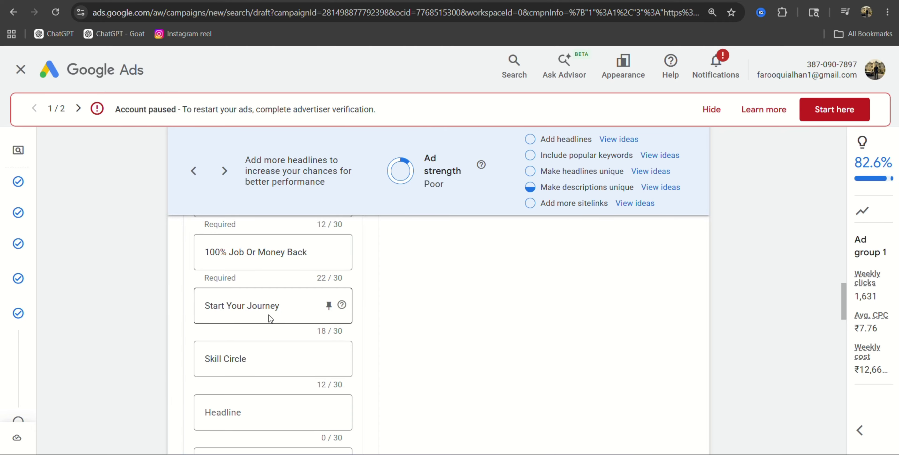
# Look at the pinning option of the headline "100% Job Or Money Back" without pinning it.
pyautogui.click(277, 251)
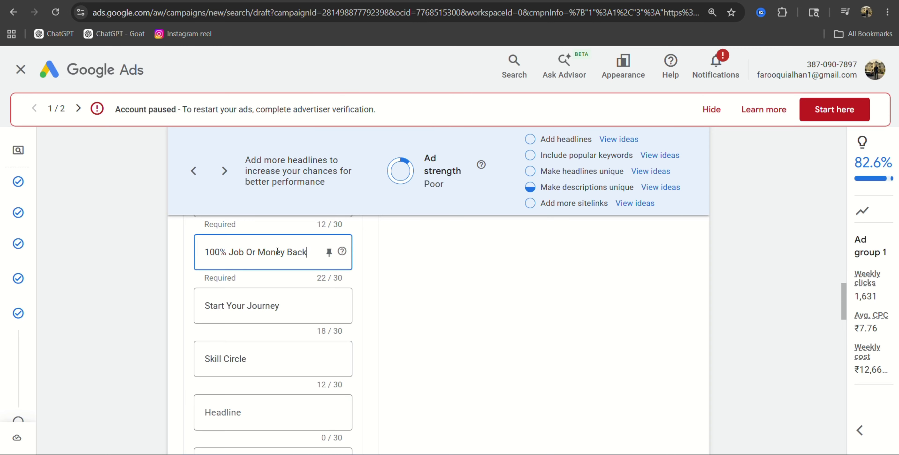
pyautogui.tripleClick(292, 252)
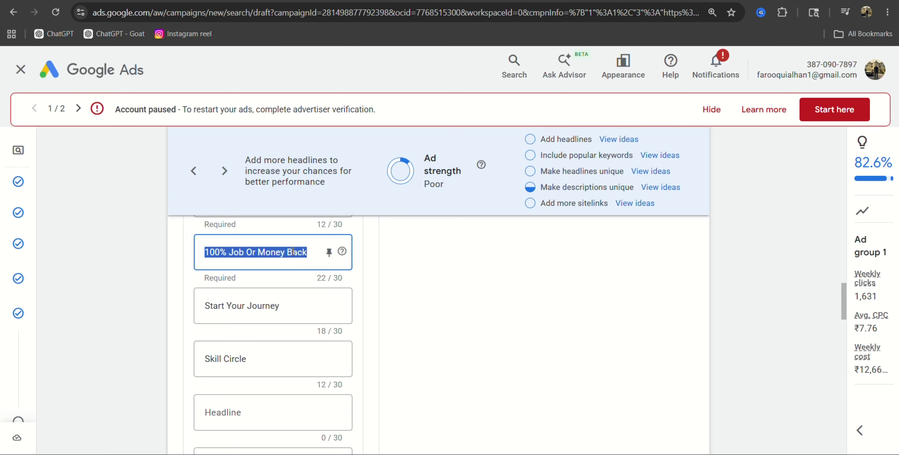
pyautogui.click(329, 251)
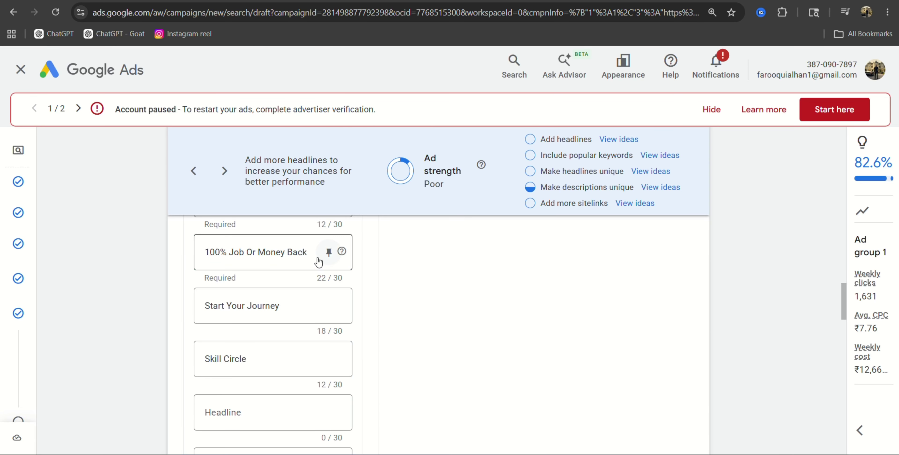
pyautogui.press('Escape')
pyautogui.click(439, 311)
# Review the ad strength suggestions on keywords, headlines, descriptions and sitelinks, and expand the weekly estimates for the ad group.
pyautogui.scroll(5, 440, 311)
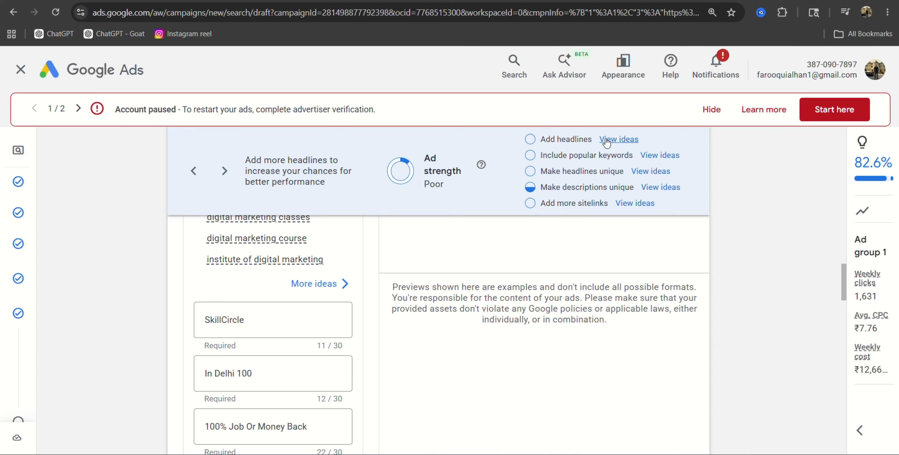
pyautogui.moveTo(541, 139); pyautogui.dragTo(609, 158)
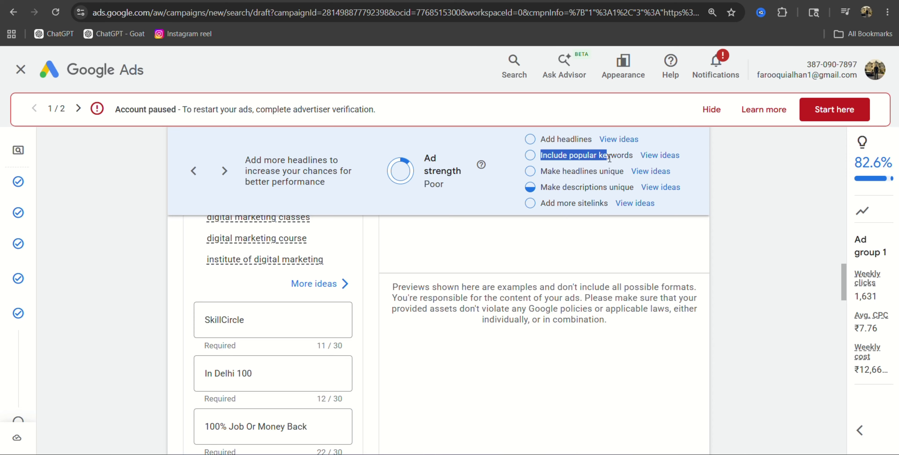
pyautogui.moveTo(540, 171); pyautogui.dragTo(610, 173)
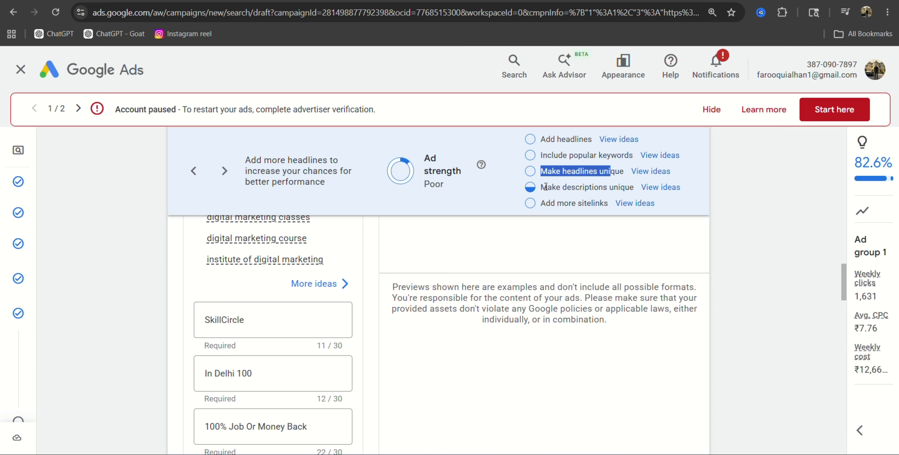
pyautogui.moveTo(541, 187); pyautogui.dragTo(608, 187)
pyautogui.moveTo(540, 203); pyautogui.dragTo(615, 203)
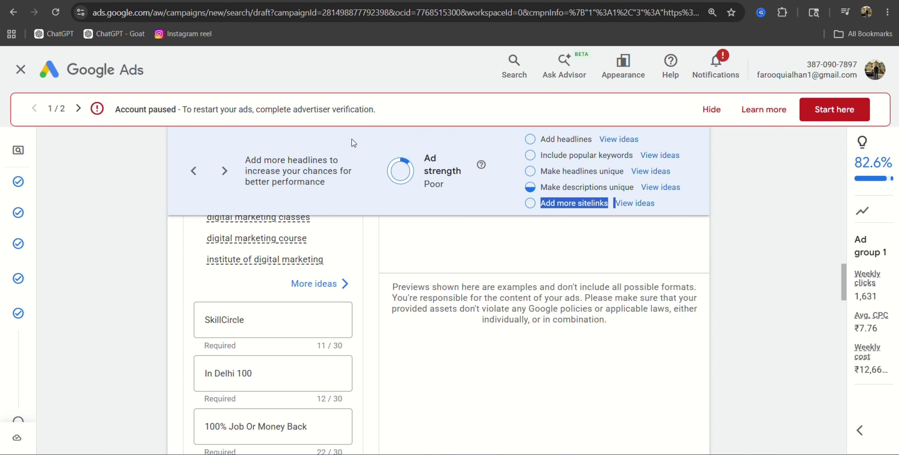
pyautogui.click(859, 430)
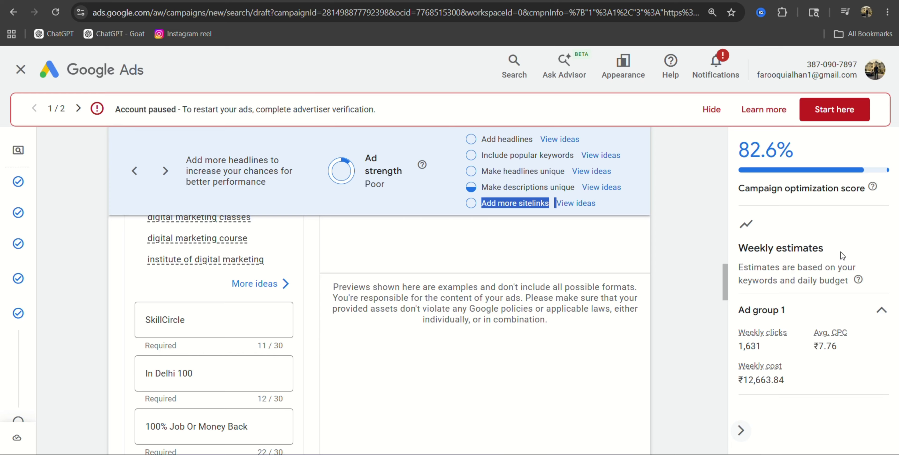
pyautogui.moveTo(842, 257); pyautogui.dragTo(745, 254)
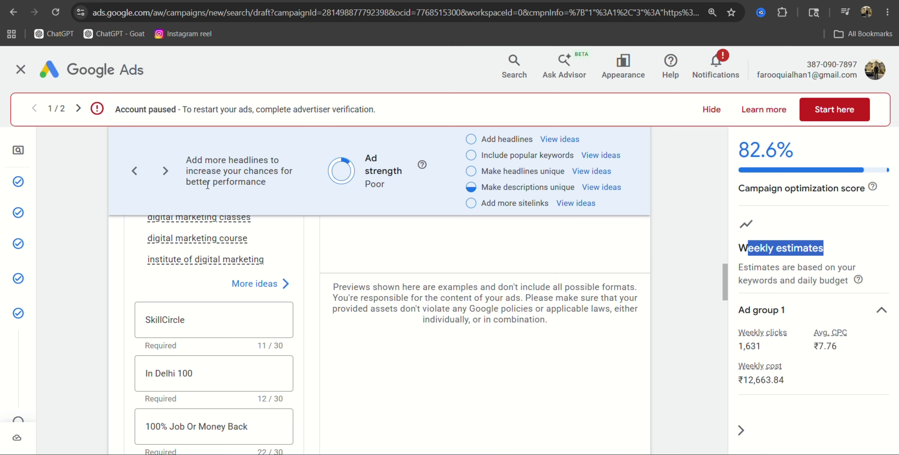
# Switch to the SkillCircle website, open the Skill Degree in Digital Marketing course page and copy its URL.
pyautogui.scroll(-5, 225, 308)
pyautogui.scroll(-15, 223, 314)
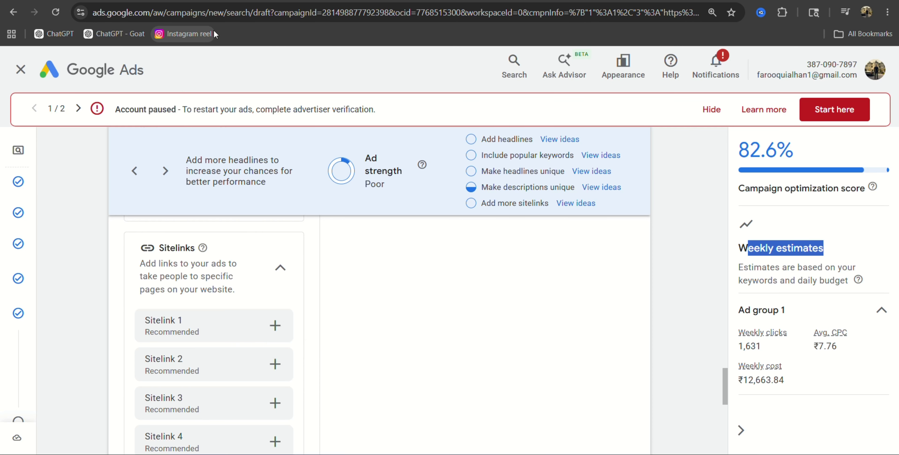
pyautogui.hotkey('ctrl', 'Tab')
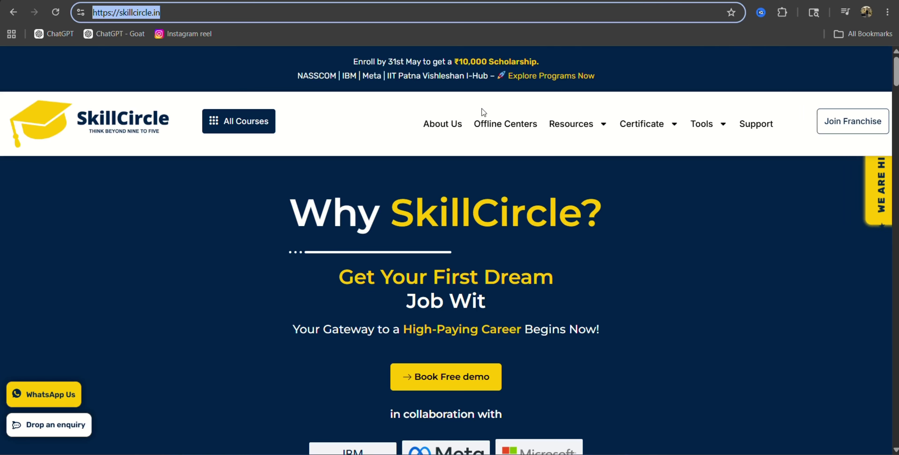
pyautogui.click(241, 123)
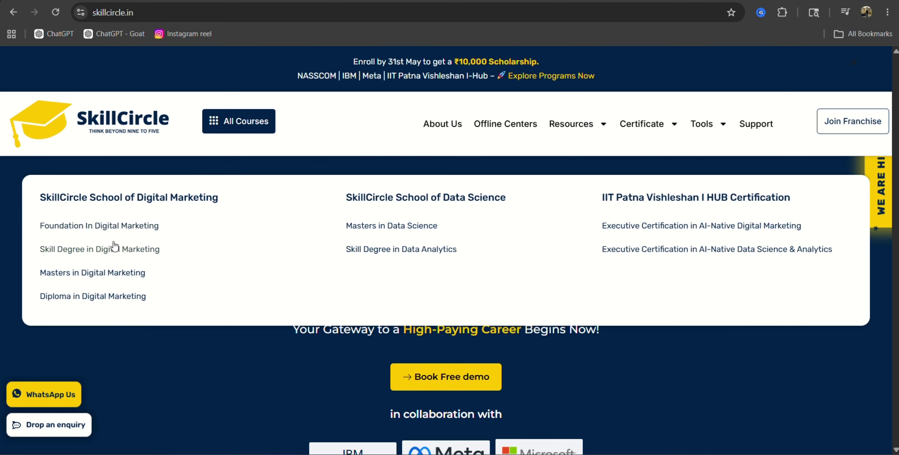
pyautogui.click(97, 250)
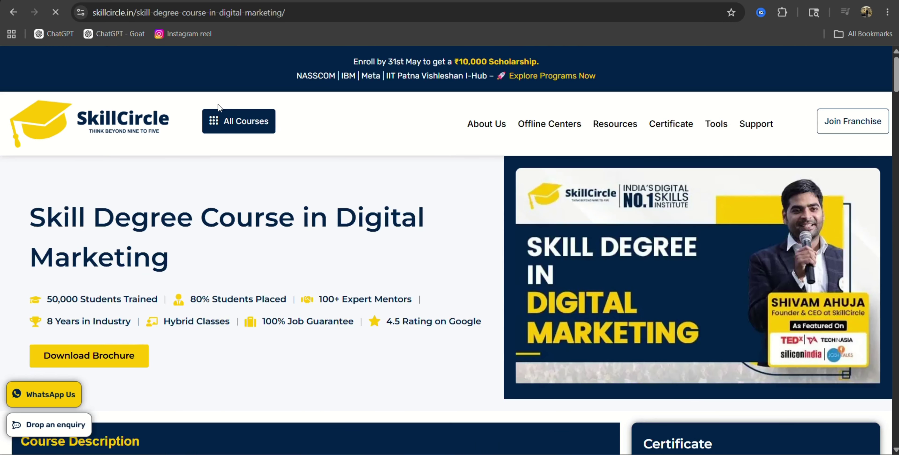
pyautogui.click(302, 14)
pyautogui.hotkey('ctrl', 'c')
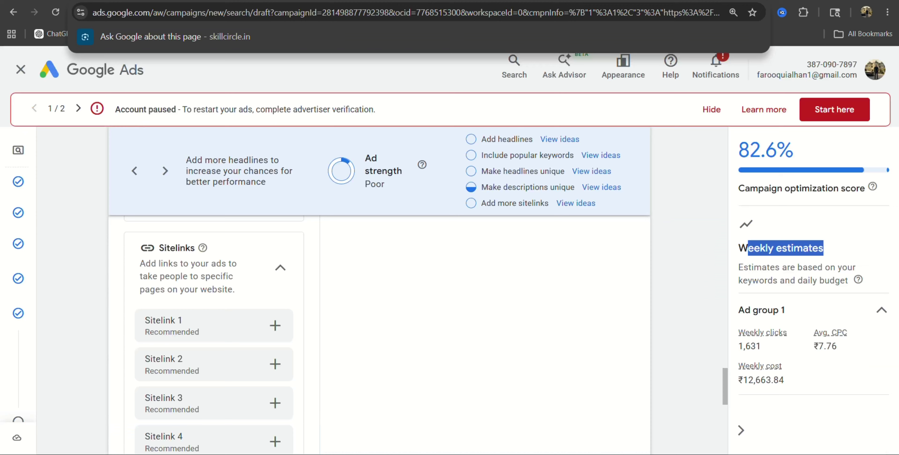
# Start a new sitelink in the Google Ads draft and paste the copied course page address as its final URL.
pyautogui.scroll(-3, 267, 312)
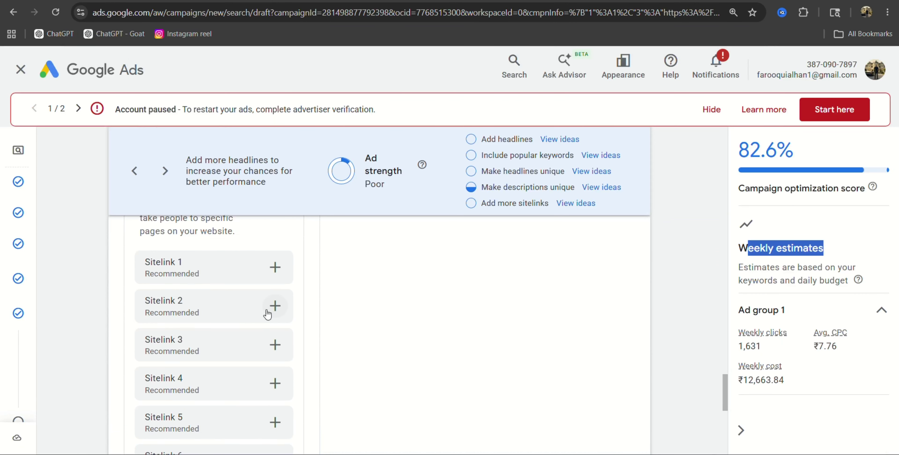
pyautogui.click(236, 302)
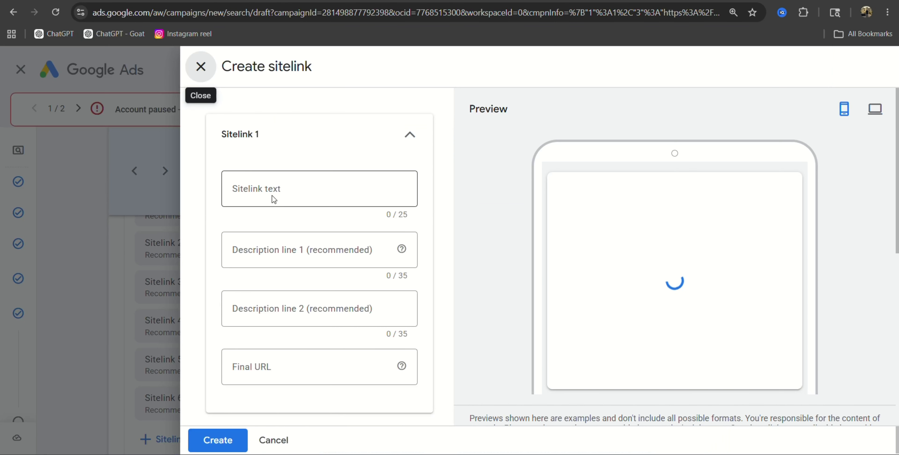
pyautogui.click(267, 371)
pyautogui.hotkey('ctrl', 'v')
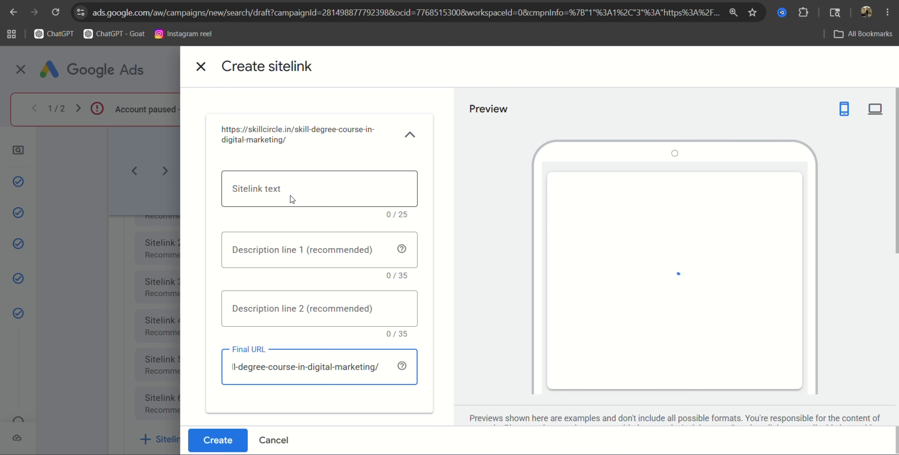
# Set the sitelink text to "Skill circle" and description line 1 to "Best course".
pyautogui.click(292, 198)
pyautogui.write('Skill circle')
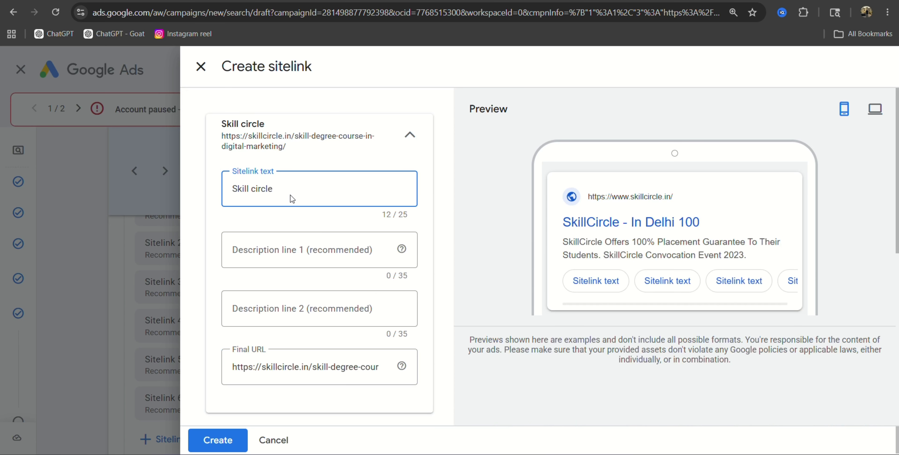
pyautogui.click(275, 249)
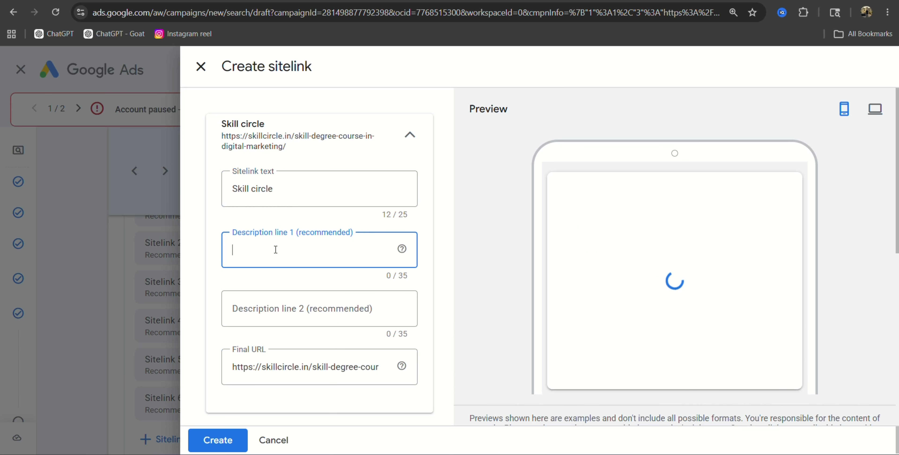
pyautogui.write('Best course')
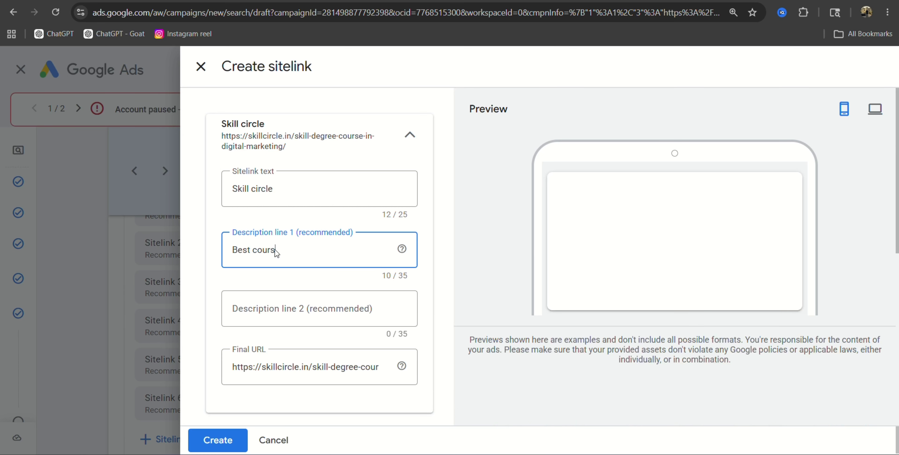
pyautogui.click(290, 318)
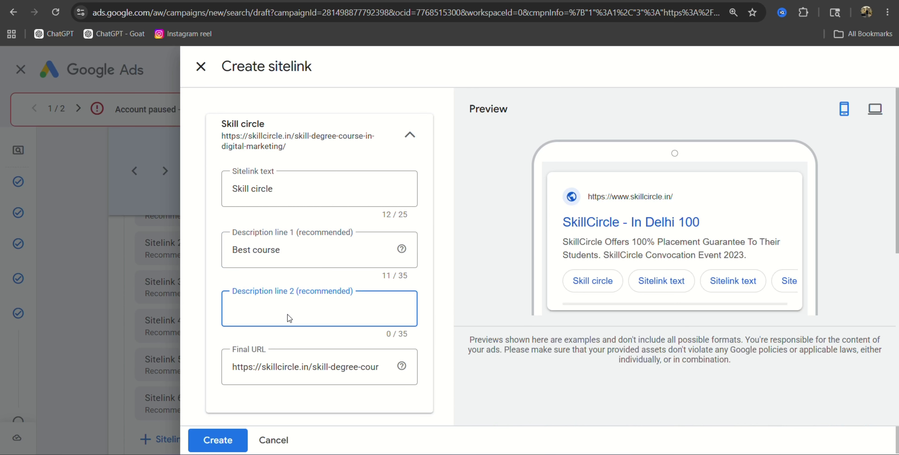